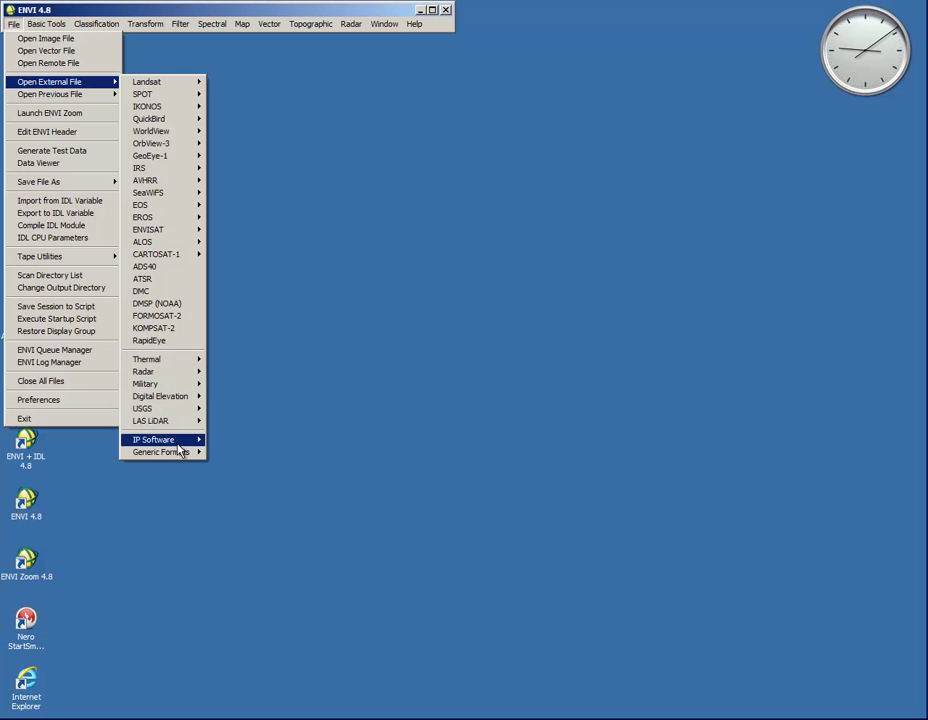
Step: Open the AerialPhoto JPEG from the T-DATA/Airphoto_ortho_e/Raw folder on the desktop as an external file
{"action": "left_click", "coordinate": [241, 490]}
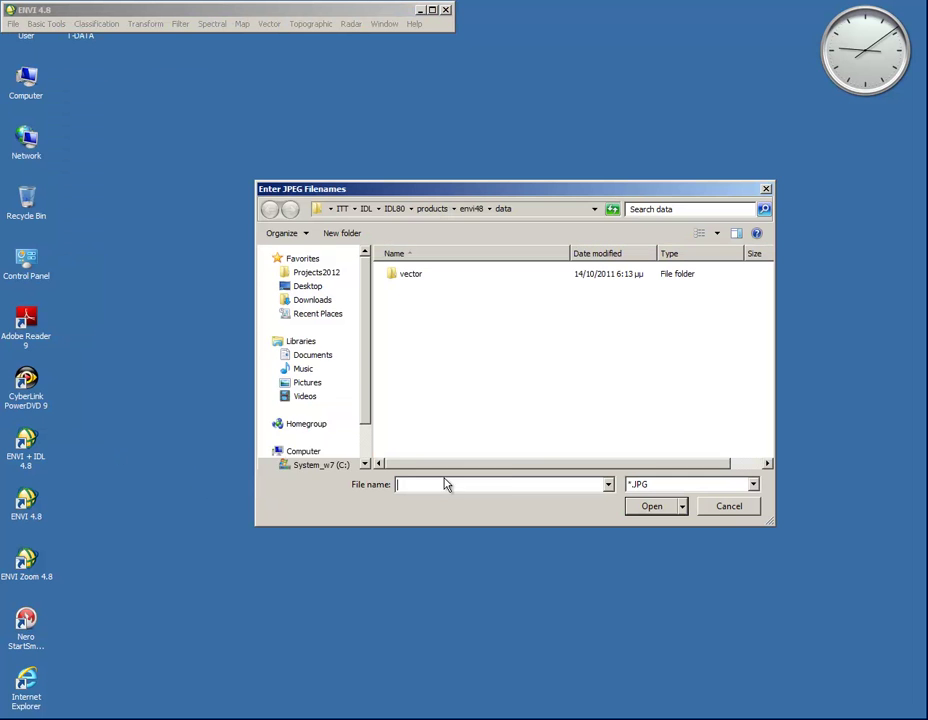
{"action": "left_click", "coordinate": [298, 268]}
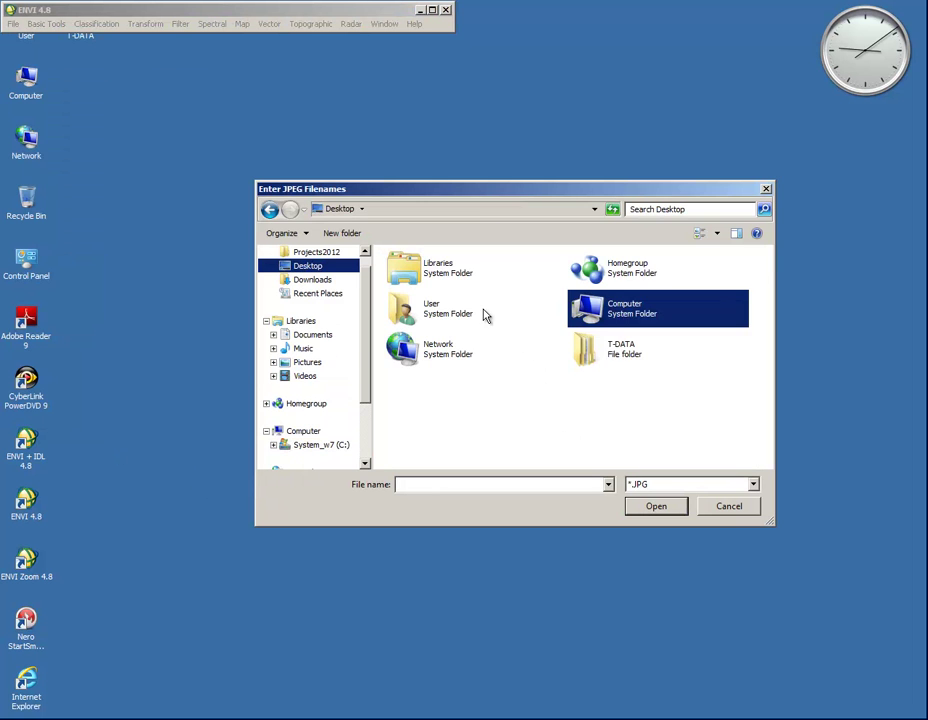
{"action": "double_click", "coordinate": [644, 346]}
{"action": "double_click", "coordinate": [437, 280]}
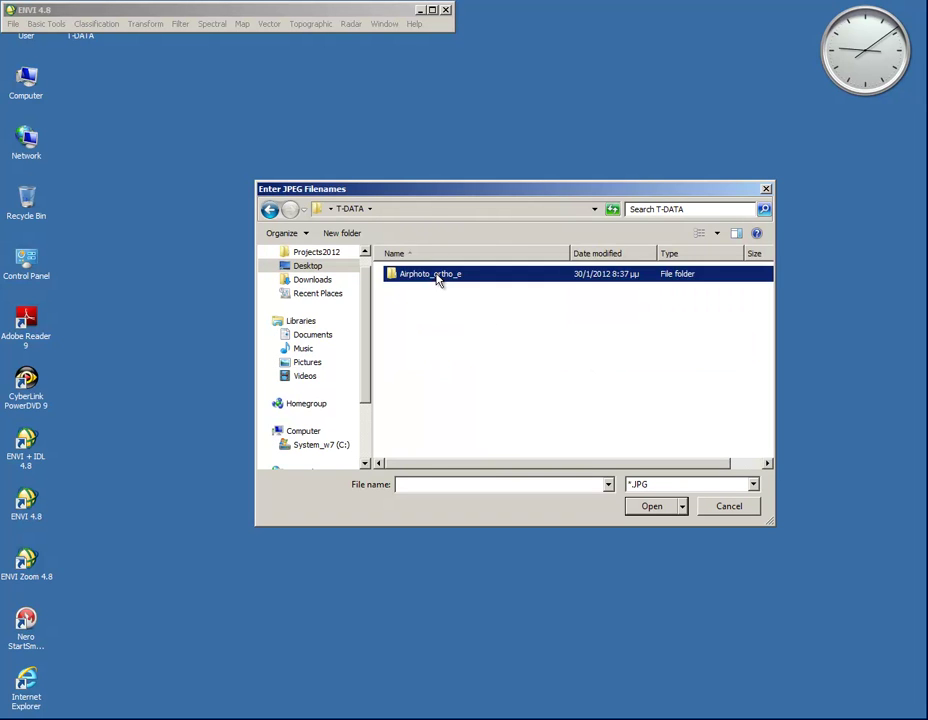
{"action": "double_click", "coordinate": [410, 338]}
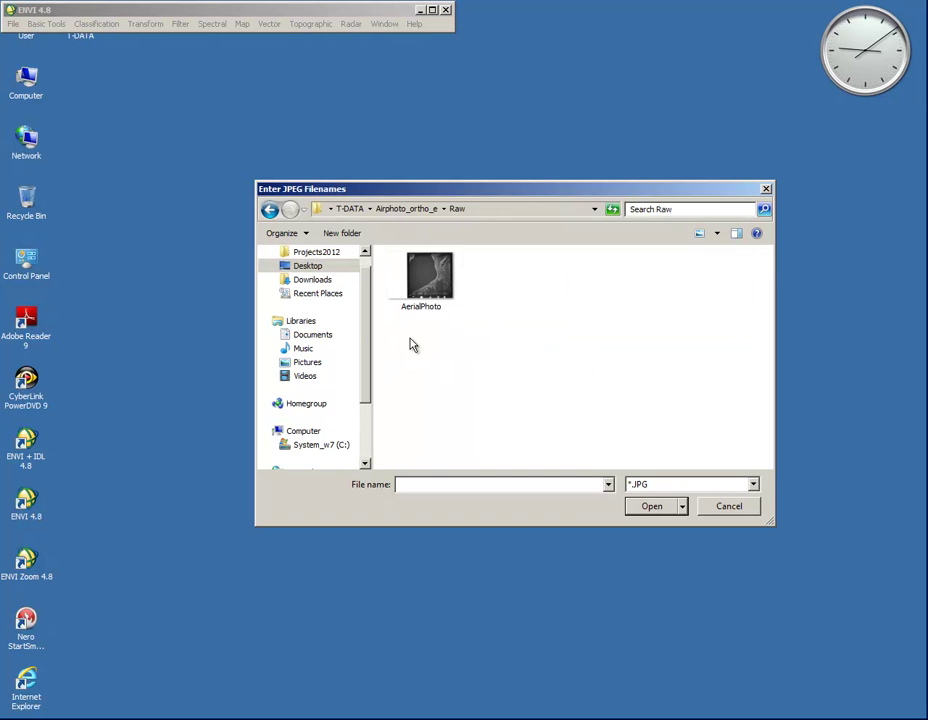
{"action": "left_click", "coordinate": [420, 280]}
{"action": "left_click", "coordinate": [658, 510]}
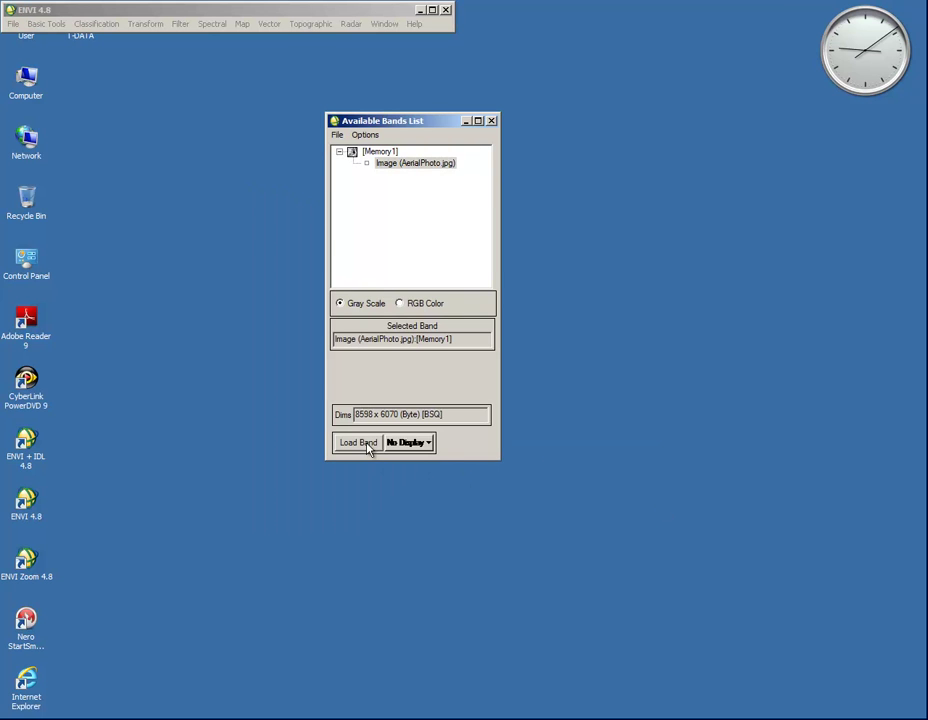
Step: Load the AerialPhoto band in gray scale into a new display and inspect the land area in the photo's lower part
{"action": "left_click", "coordinate": [368, 449]}
{"action": "left_click", "coordinate": [147, 445]}
{"action": "left_click", "coordinate": [148, 444]}
{"action": "left_click", "coordinate": [163, 472]}
{"action": "left_click", "coordinate": [132, 480]}
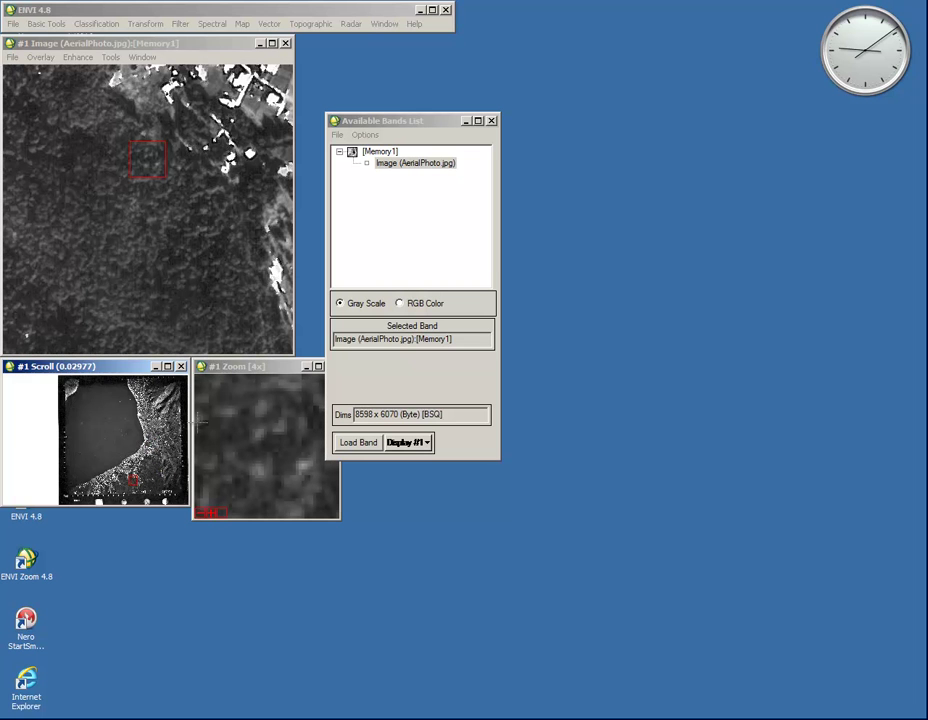
Step: Open the AOI_DEM GeoTIFF from the Airphoto_ortho_e/DEM_exported_geotiff folder as an external file
{"action": "left_click", "coordinate": [11, 24]}
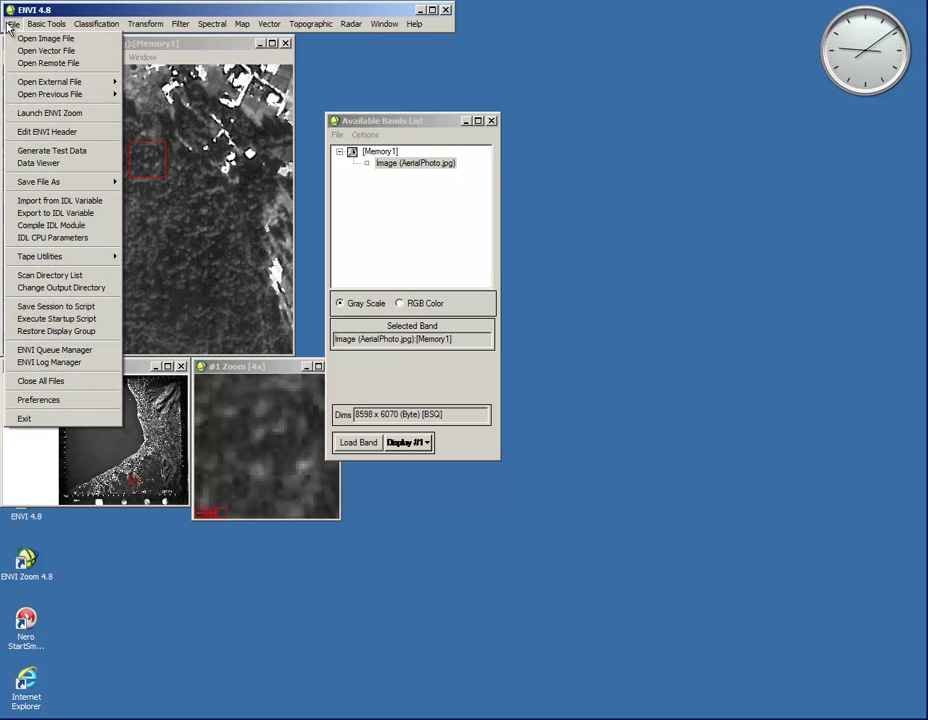
{"action": "mouse_move", "coordinate": [60, 82]}
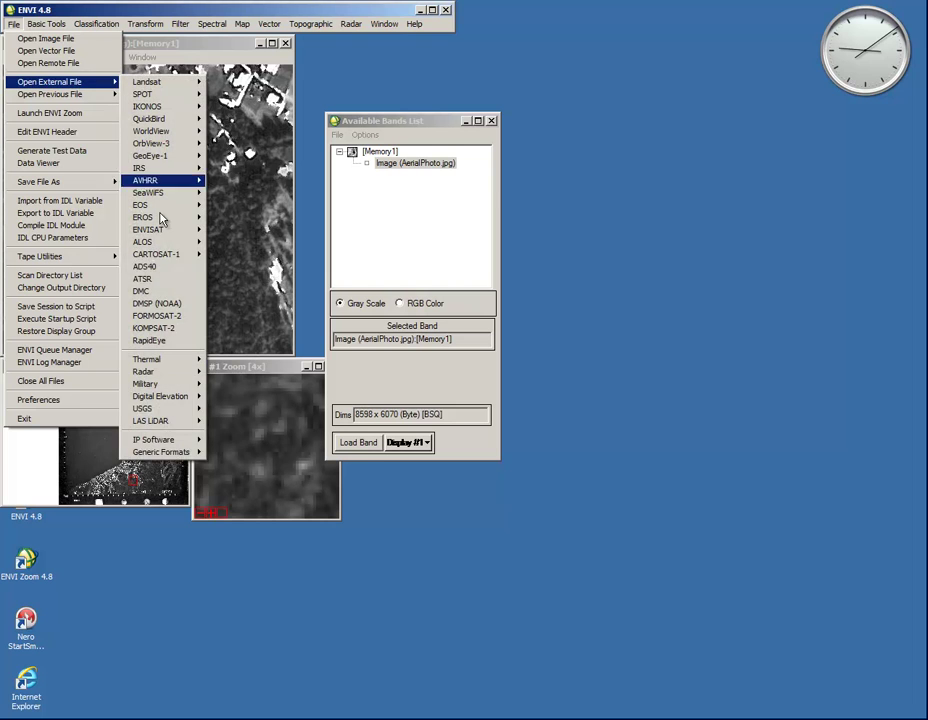
{"action": "mouse_move", "coordinate": [165, 452]}
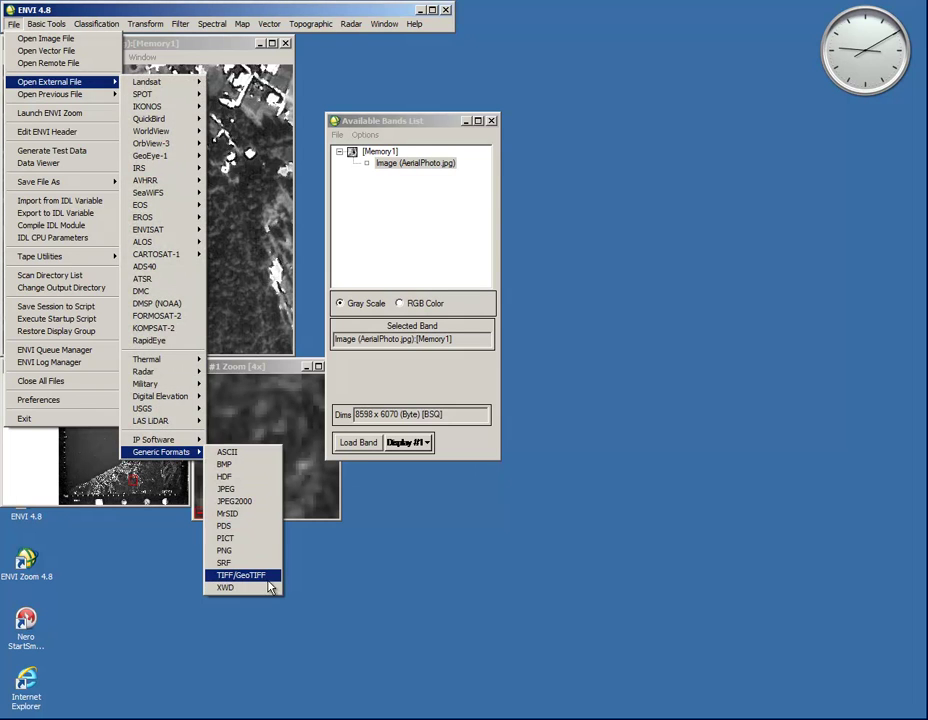
{"action": "left_click", "coordinate": [242, 576]}
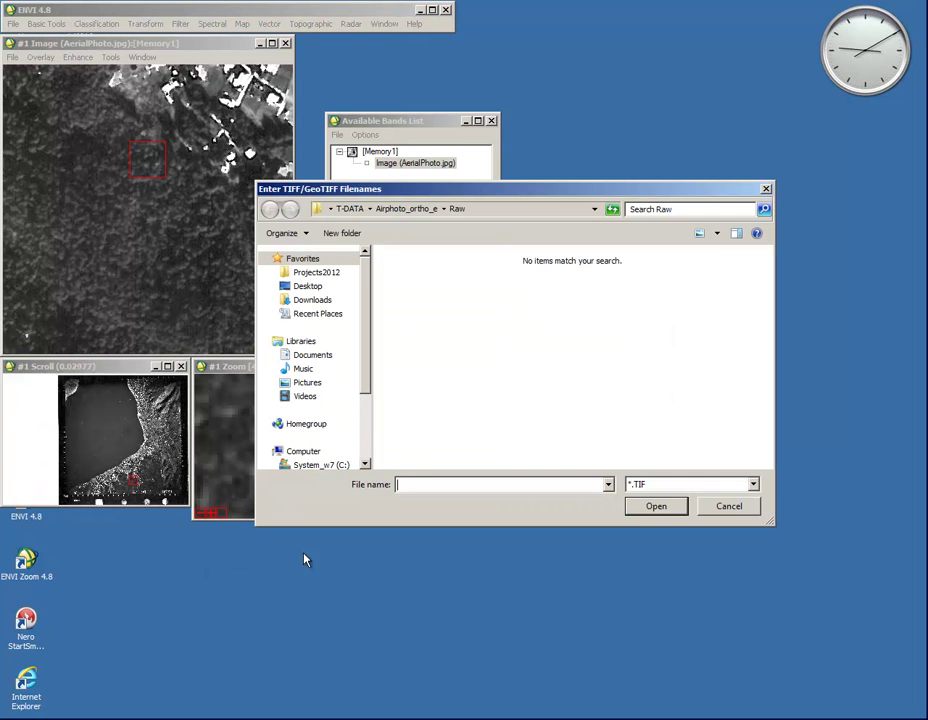
{"action": "left_click", "coordinate": [406, 208]}
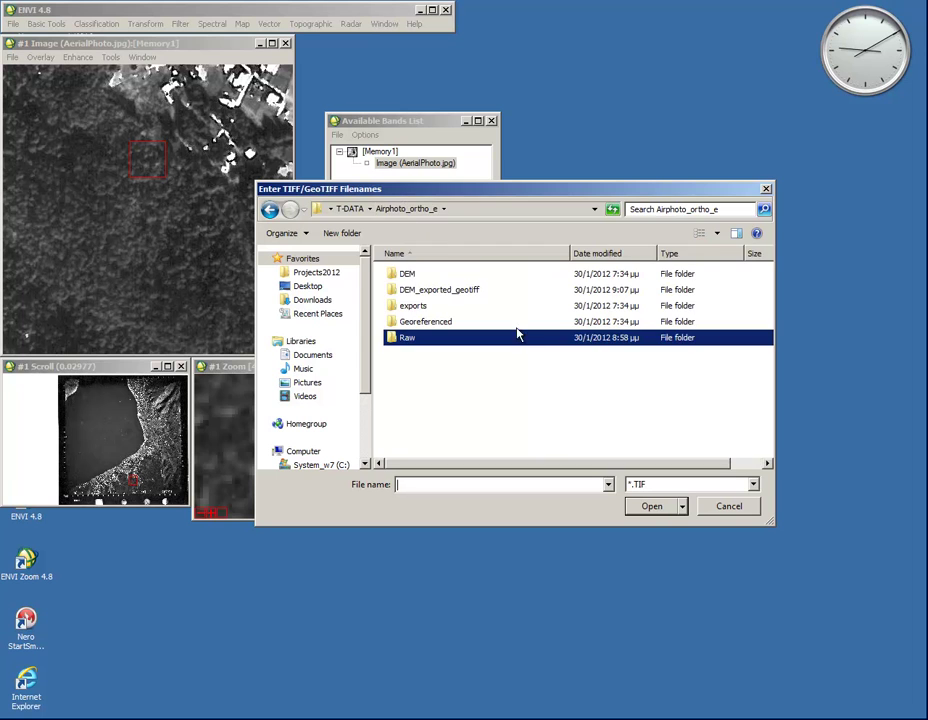
{"action": "double_click", "coordinate": [430, 290]}
{"action": "left_click", "coordinate": [451, 312]}
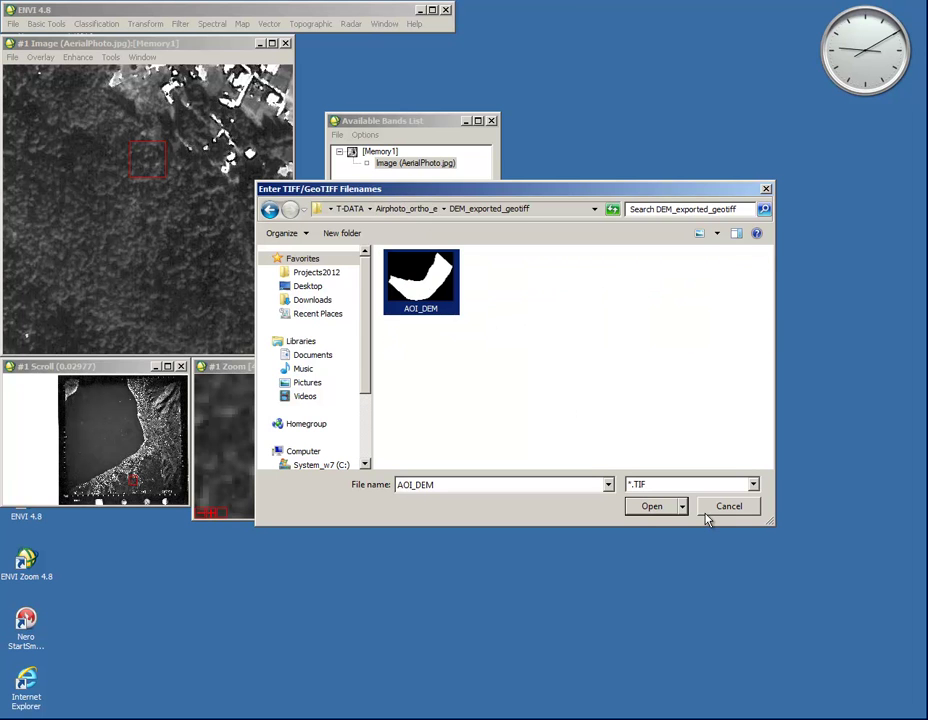
{"action": "left_click", "coordinate": [651, 507]}
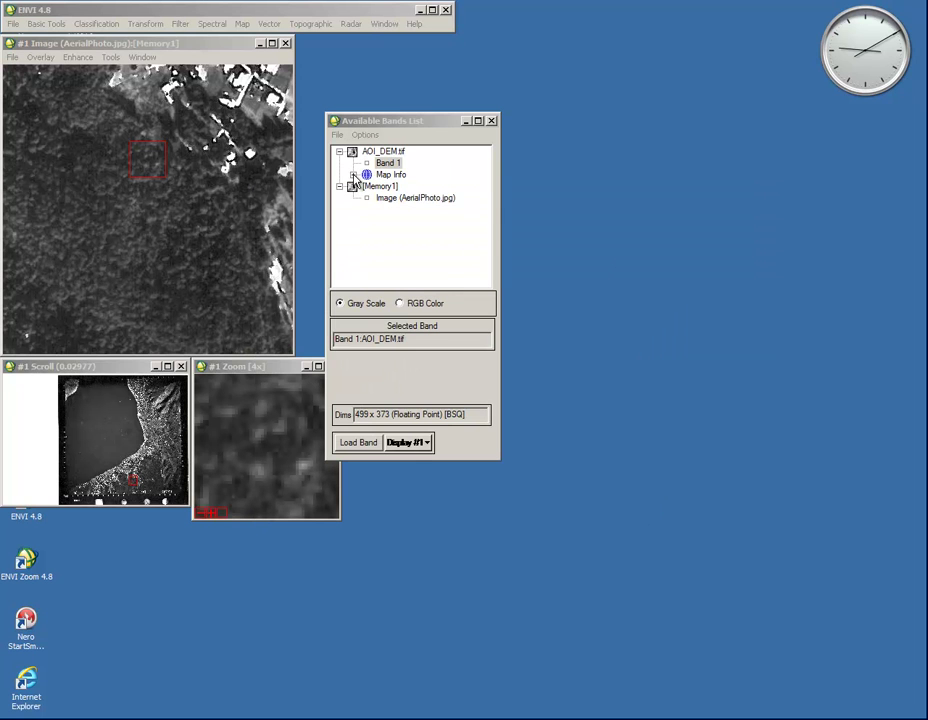
Step: Change the projection in the map information of AOI_DEM.tif to Hellenic Geodetic Reference System 87
{"action": "double_click", "coordinate": [395, 176]}
{"action": "left_click", "coordinate": [397, 178]}
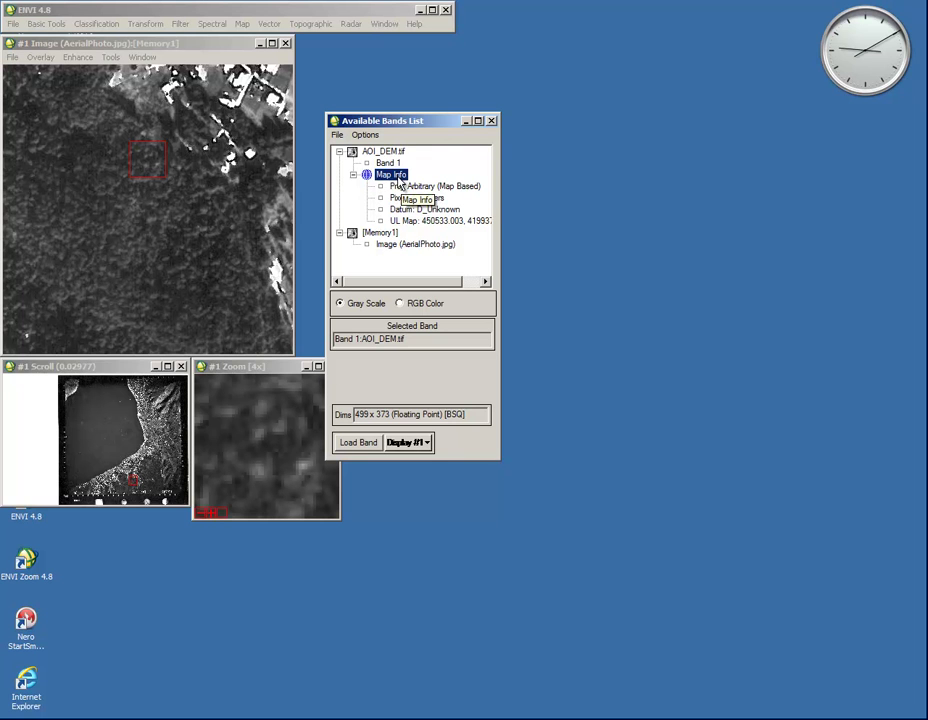
{"action": "right_click", "coordinate": [398, 180]}
{"action": "left_click", "coordinate": [462, 181]}
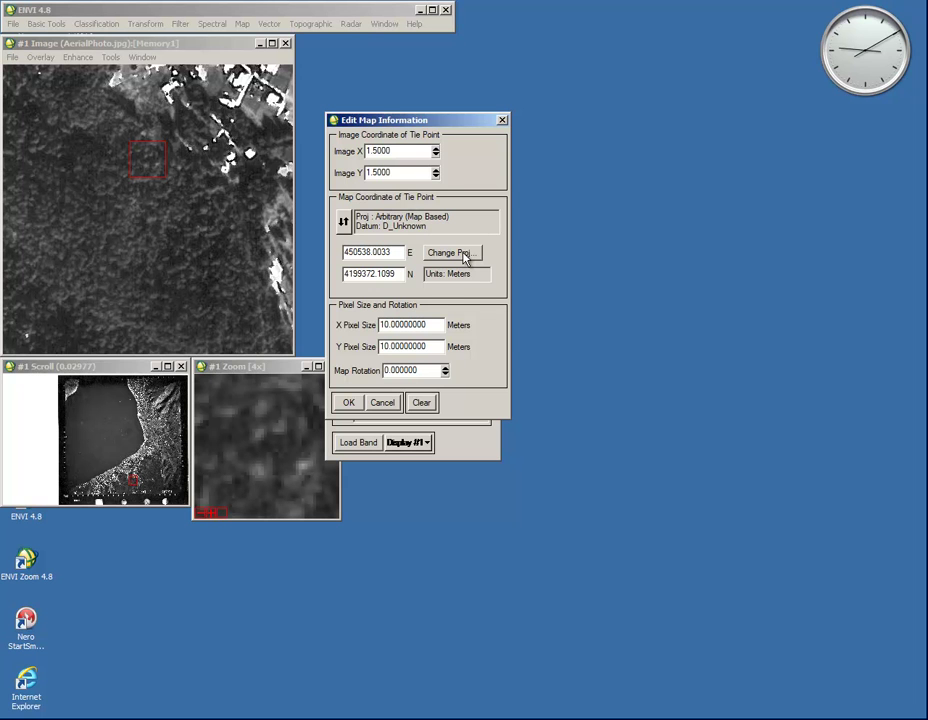
{"action": "left_click", "coordinate": [463, 254]}
{"action": "left_click", "coordinate": [505, 184]}
{"action": "left_click_drag", "start_coordinate": [505, 184], "coordinate": [505, 240]}
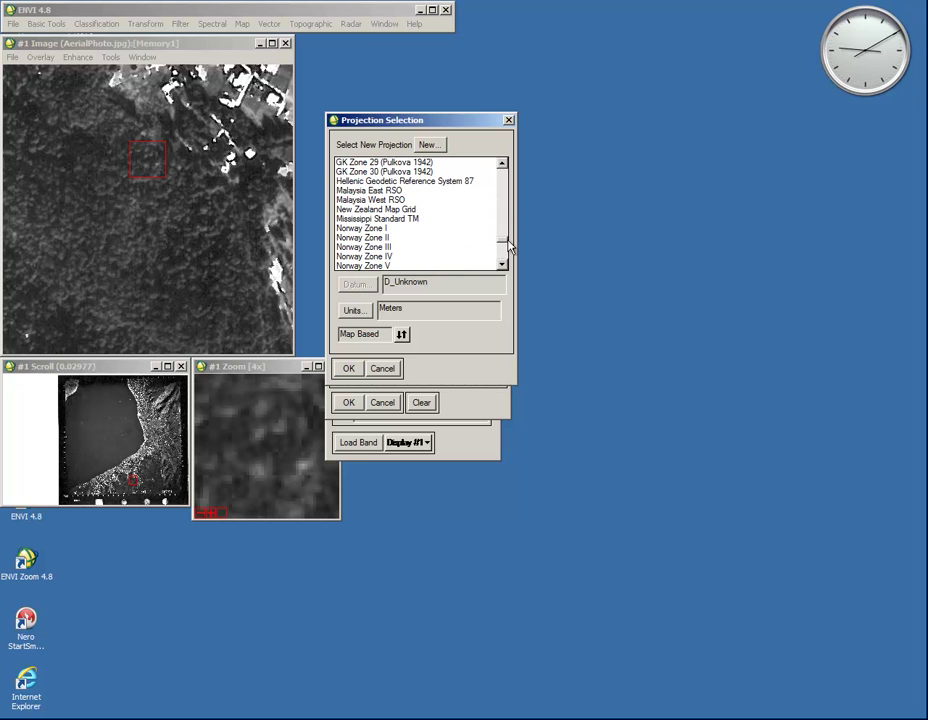
{"action": "left_click", "coordinate": [461, 182]}
{"action": "left_click", "coordinate": [348, 368]}
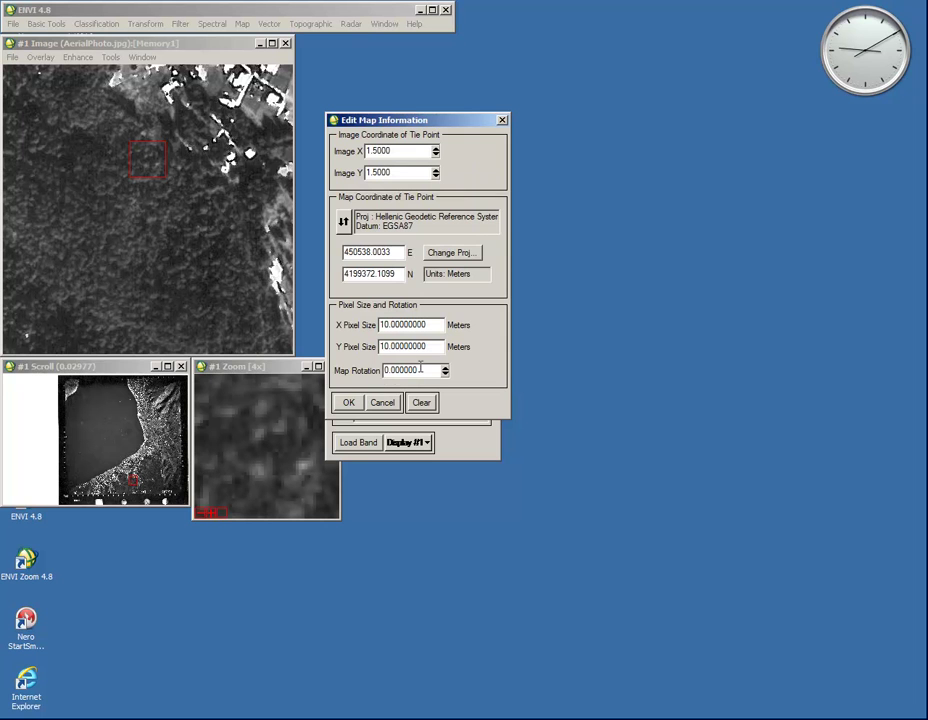
{"action": "left_click", "coordinate": [349, 405]}
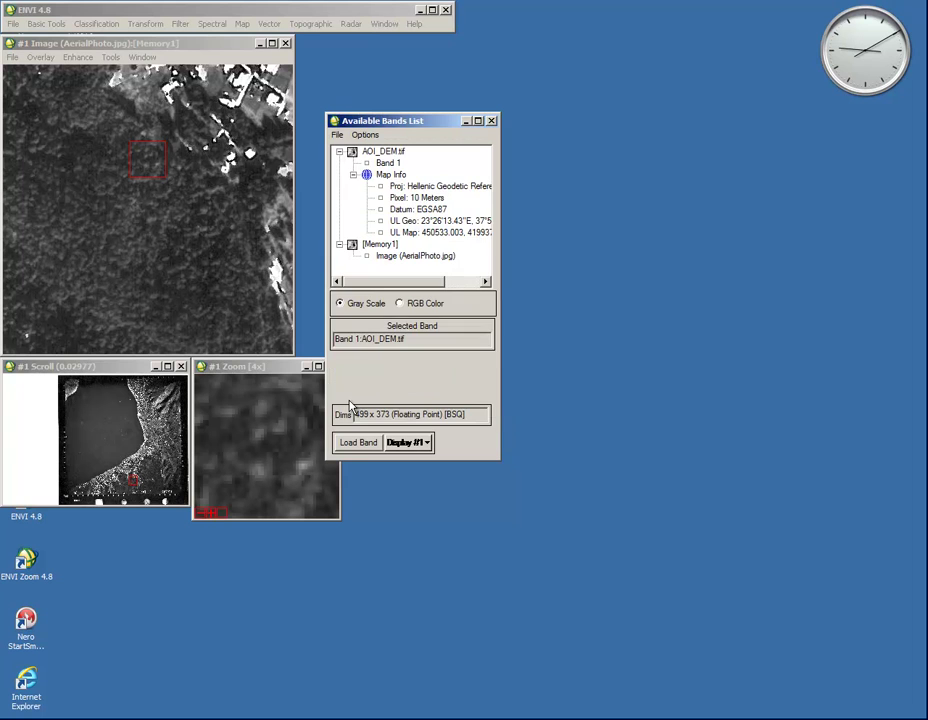
{"action": "left_click", "coordinate": [353, 175]}
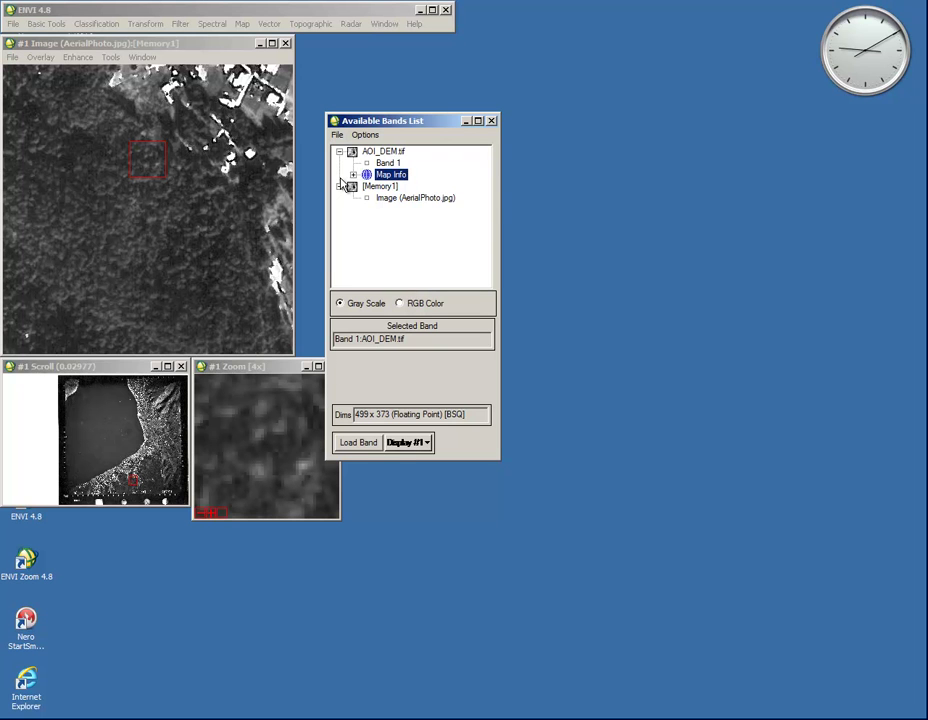
Step: Start Build RPCs with the aerial photo [Memory1] as the input file
{"action": "left_click", "coordinate": [241, 24]}
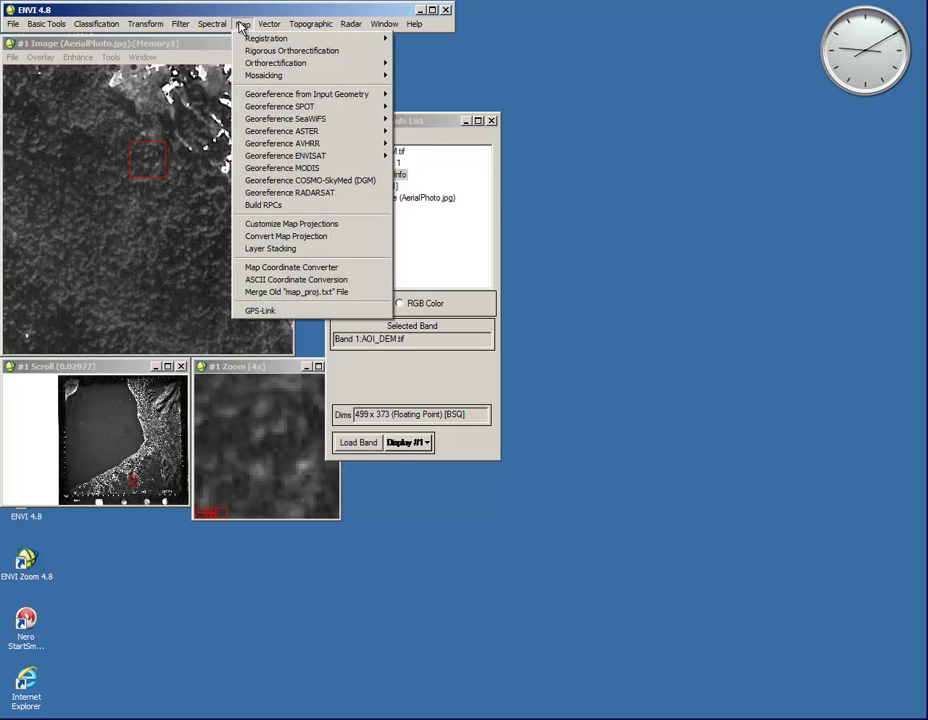
{"action": "left_click", "coordinate": [264, 205]}
{"action": "left_click_drag", "start_coordinate": [284, 126], "coordinate": [403, 136]}
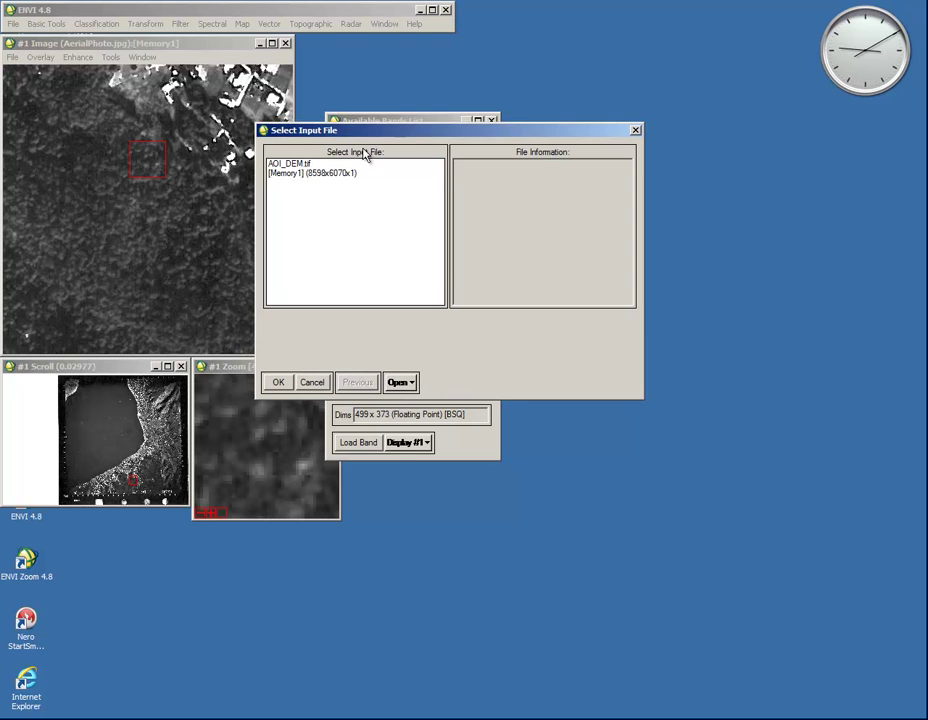
{"action": "left_click", "coordinate": [315, 177]}
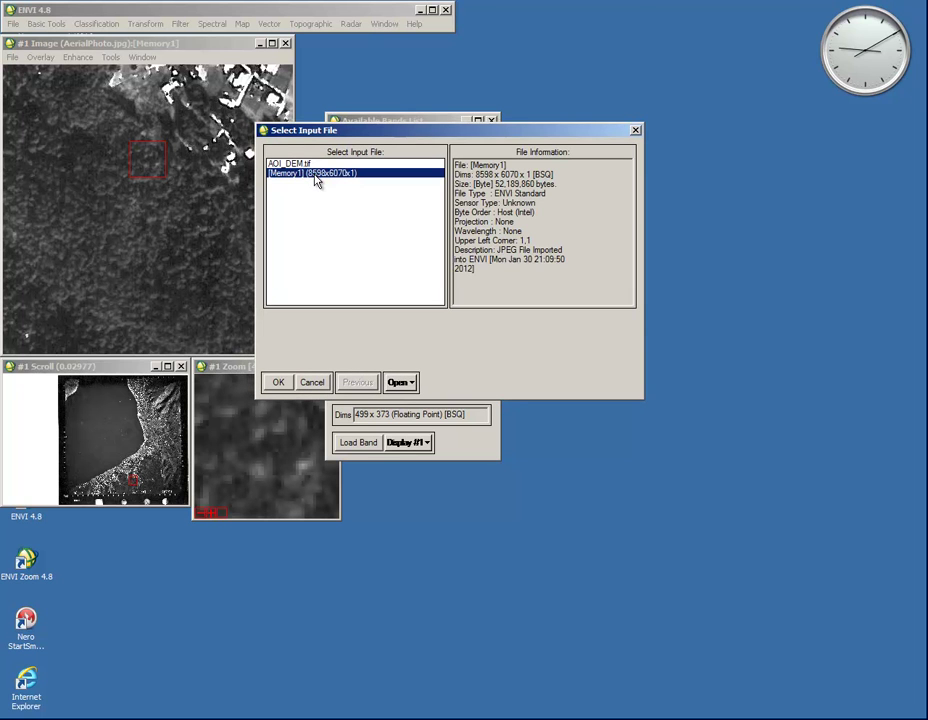
{"action": "left_click", "coordinate": [278, 382]}
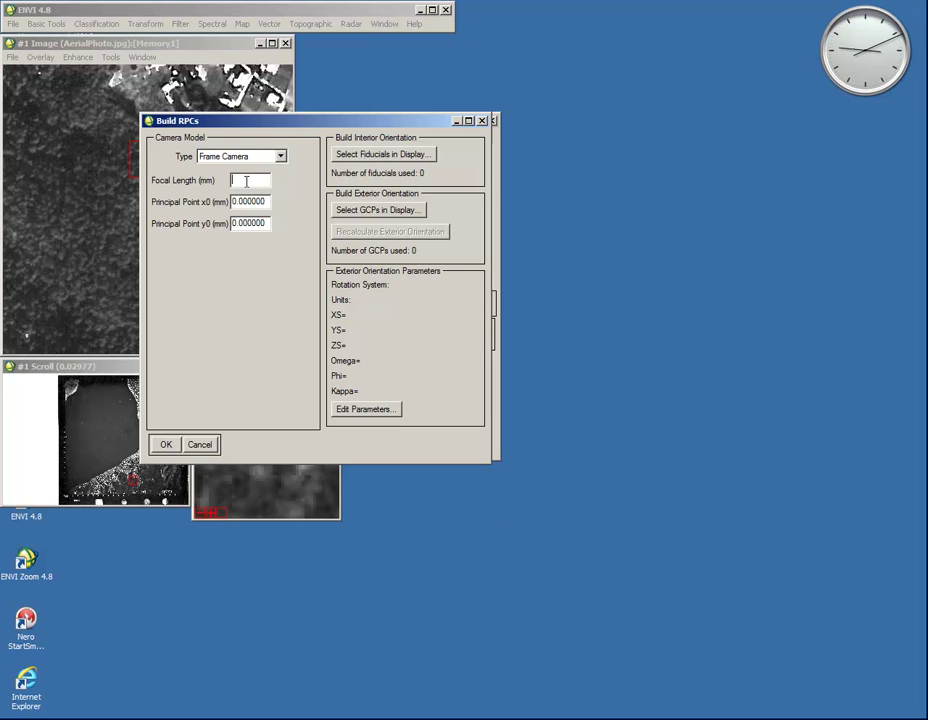
Step: Define the camera model as Frame Camera with a focal length of 151.95 mm
{"action": "left_click", "coordinate": [281, 157]}
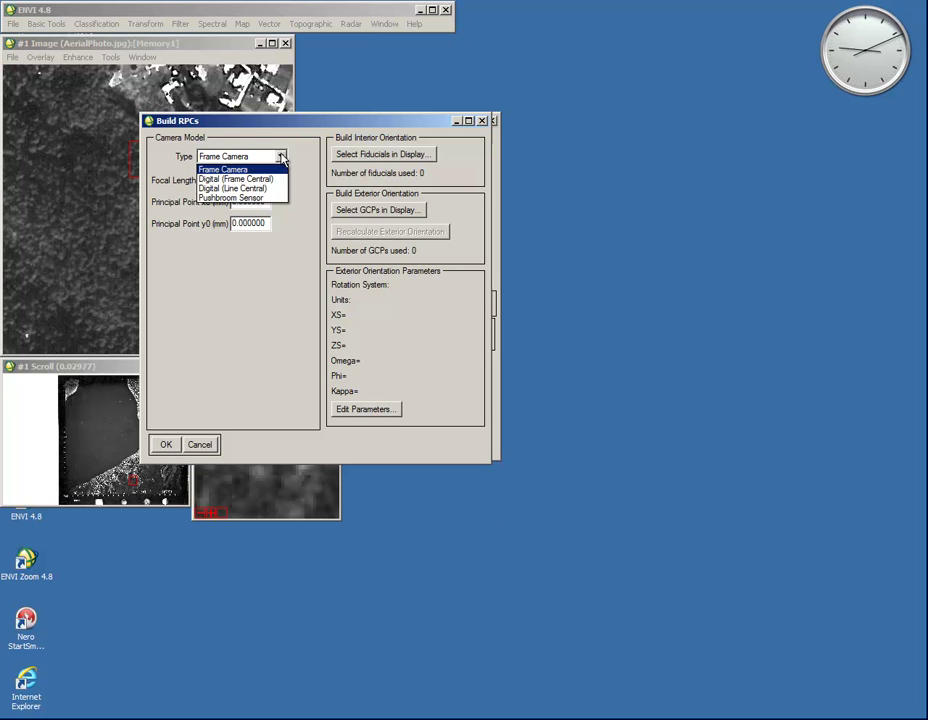
{"action": "left_click", "coordinate": [228, 169]}
{"action": "left_click", "coordinate": [238, 180]}
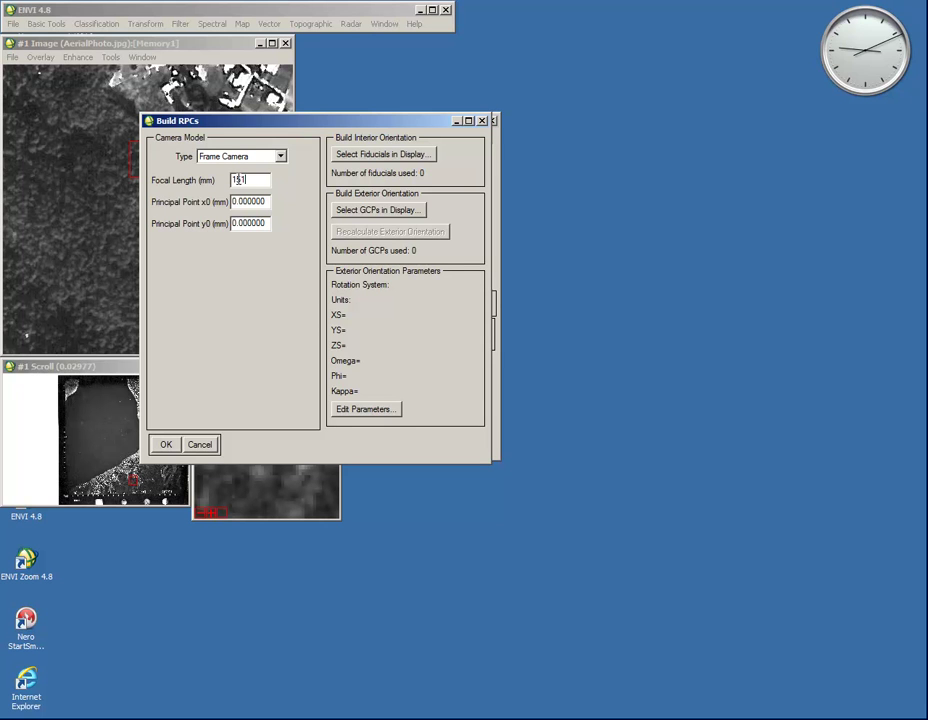
{"action": "type", "text": "151.95"}
{"action": "left_click_drag", "start_coordinate": [377, 120], "coordinate": [549, 139]}
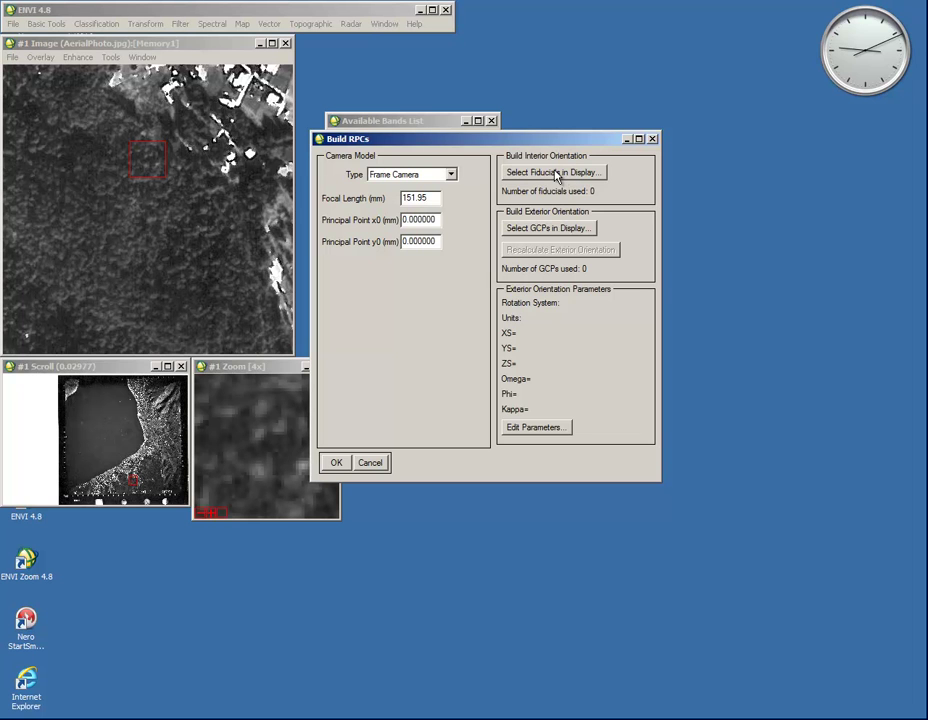
Step: Restore the interior orientation fiducials from Fiducials.pts in Airphoto_ortho_e and export them to the Build RPCs widget
{"action": "left_click", "coordinate": [558, 176]}
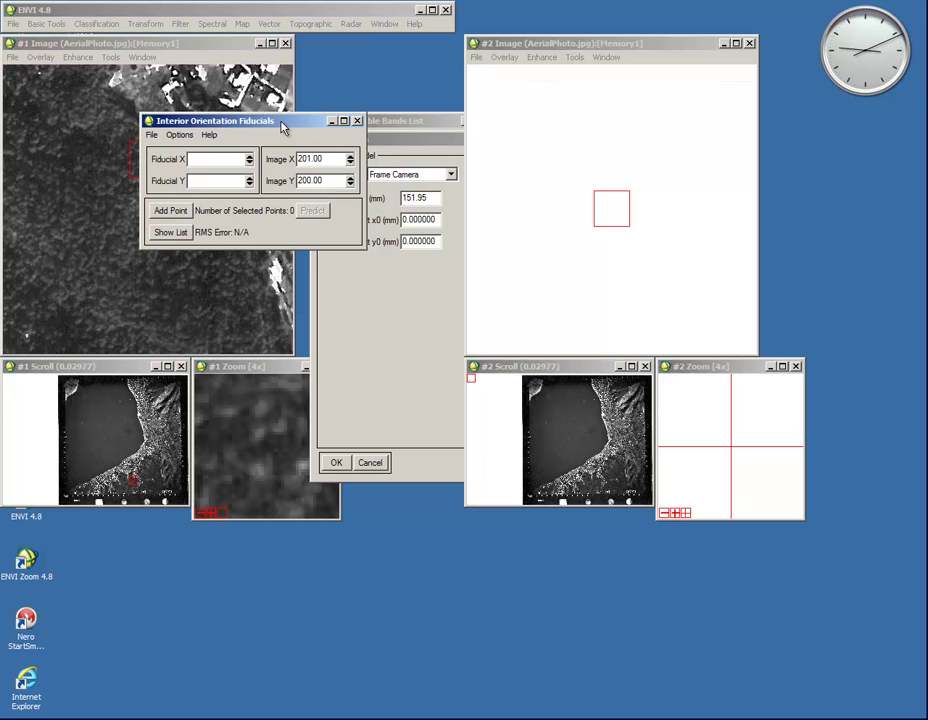
{"action": "left_click_drag", "start_coordinate": [284, 123], "coordinate": [335, 138]}
{"action": "left_click", "coordinate": [201, 150]}
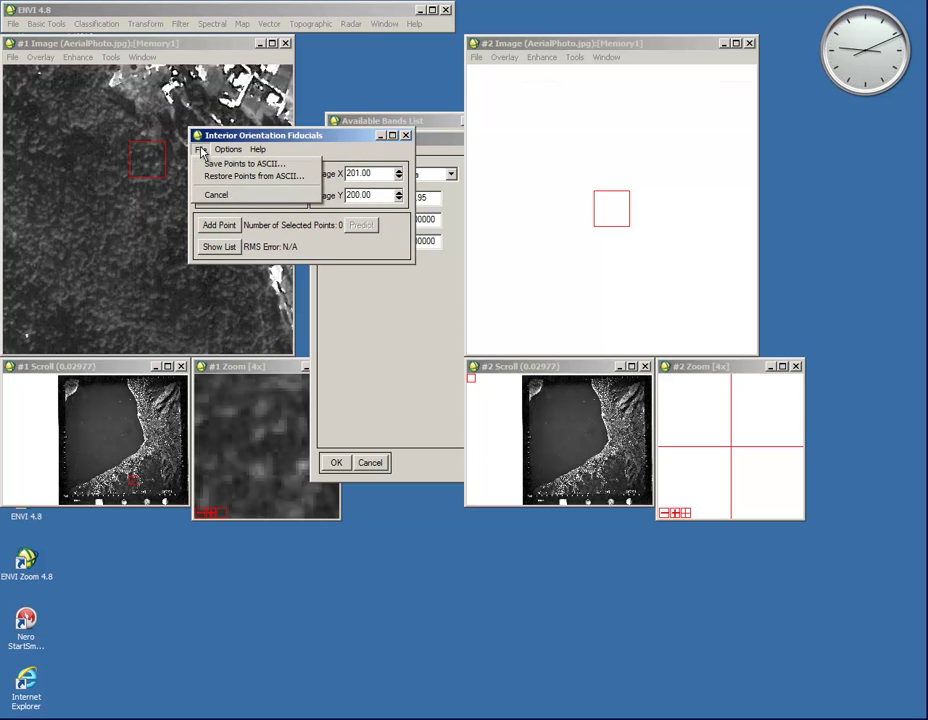
{"action": "left_click", "coordinate": [224, 178]}
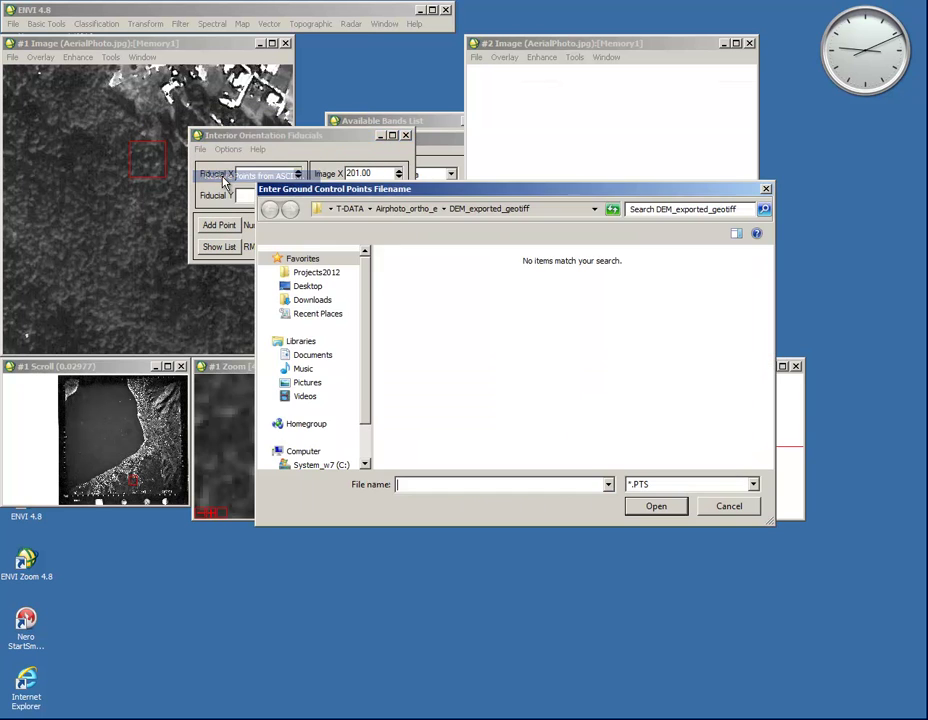
{"action": "left_click", "coordinate": [405, 210]}
{"action": "left_click", "coordinate": [418, 355]}
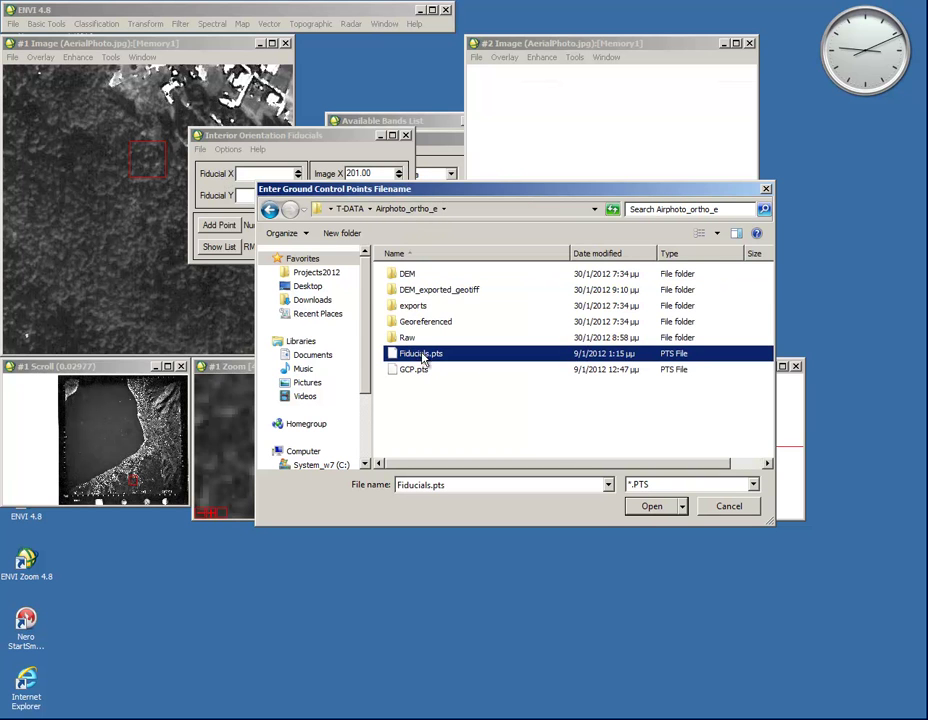
{"action": "left_click", "coordinate": [650, 506]}
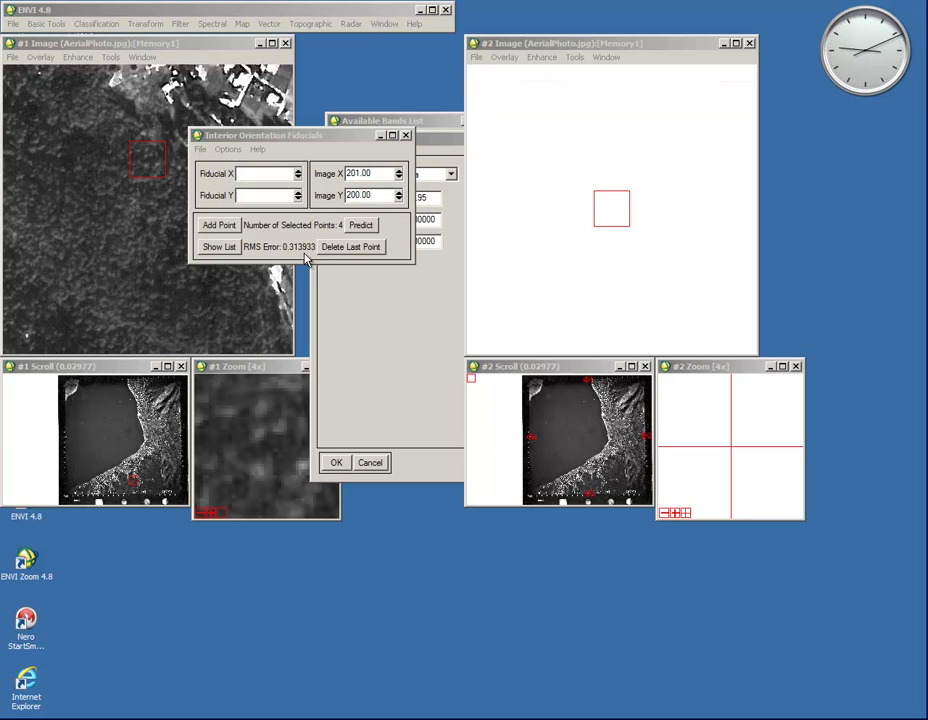
{"action": "left_click", "coordinate": [226, 150]}
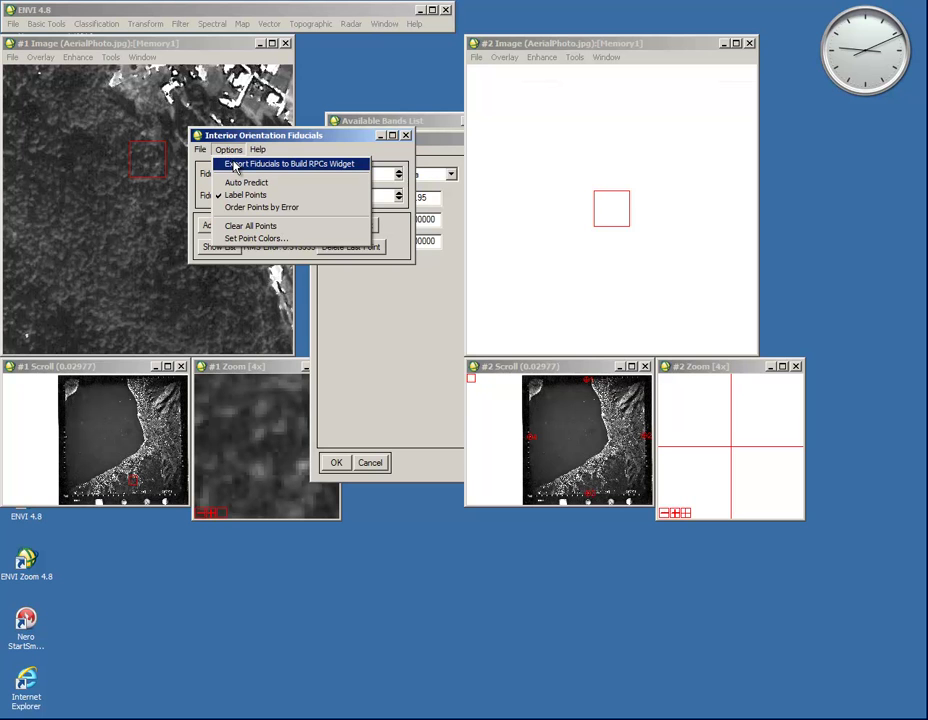
{"action": "left_click", "coordinate": [233, 166]}
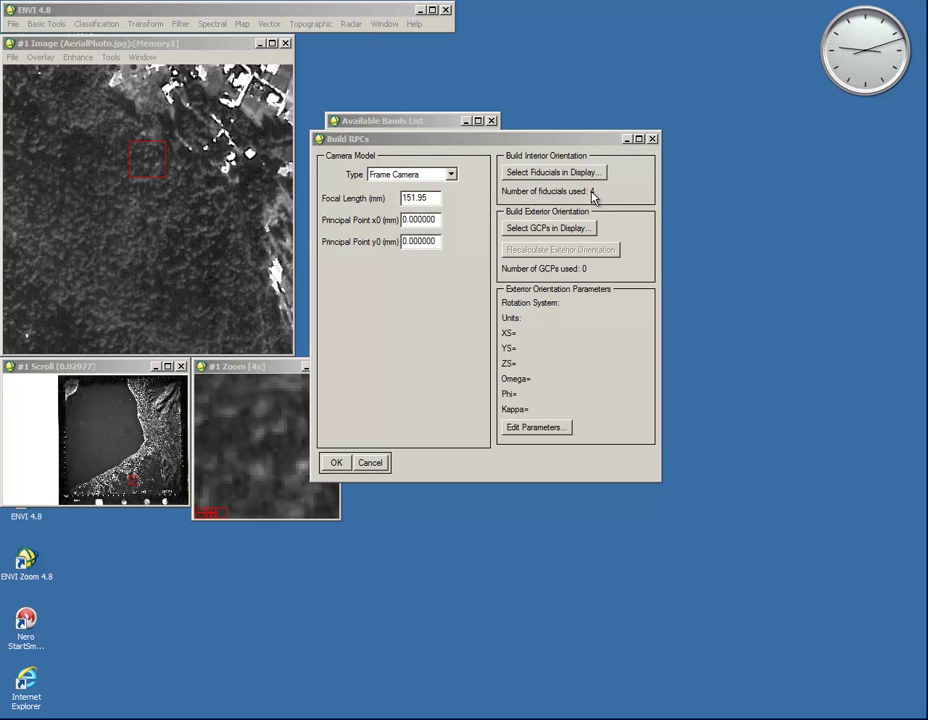
Step: Restore the exterior orientation ground control points from GCP.pts in Airphoto_ortho_e and export them to the Build RPCs widget
{"action": "left_click", "coordinate": [561, 230]}
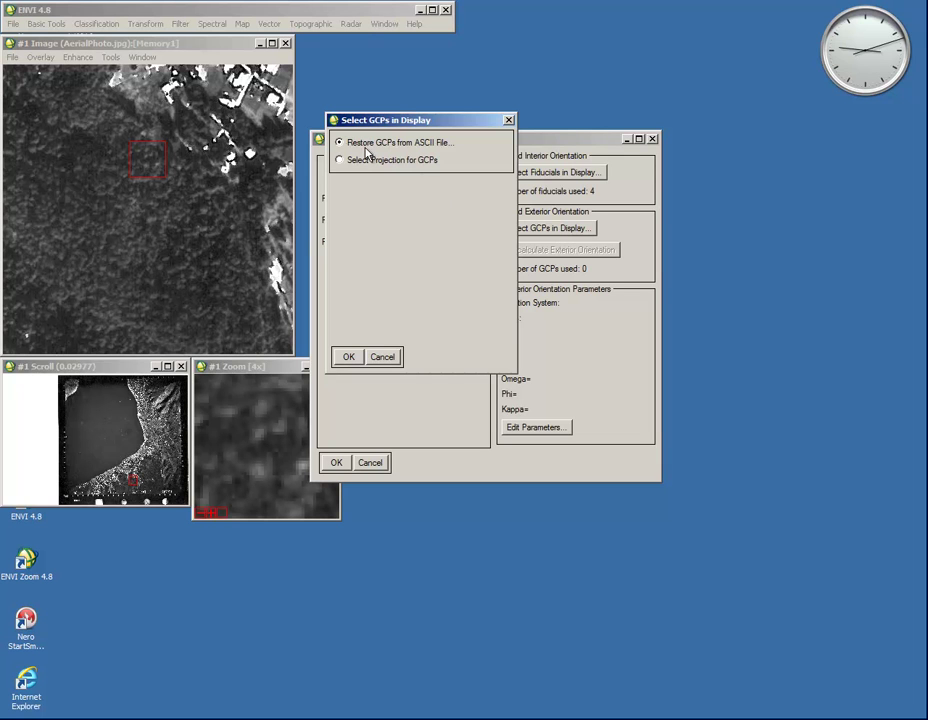
{"action": "left_click", "coordinate": [350, 360]}
{"action": "left_click", "coordinate": [413, 370]}
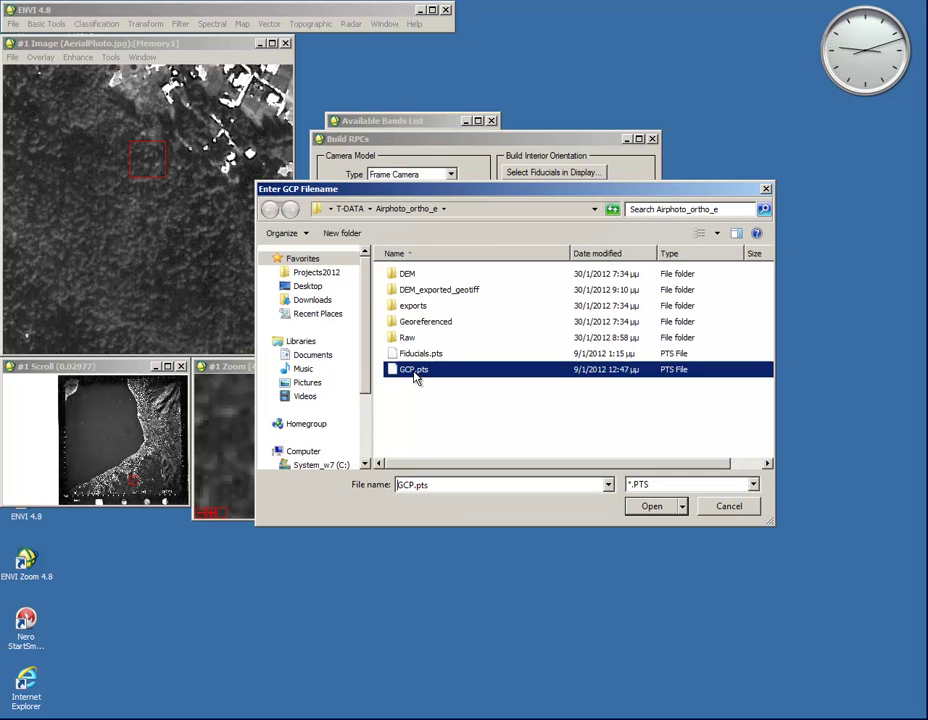
{"action": "left_click", "coordinate": [645, 506]}
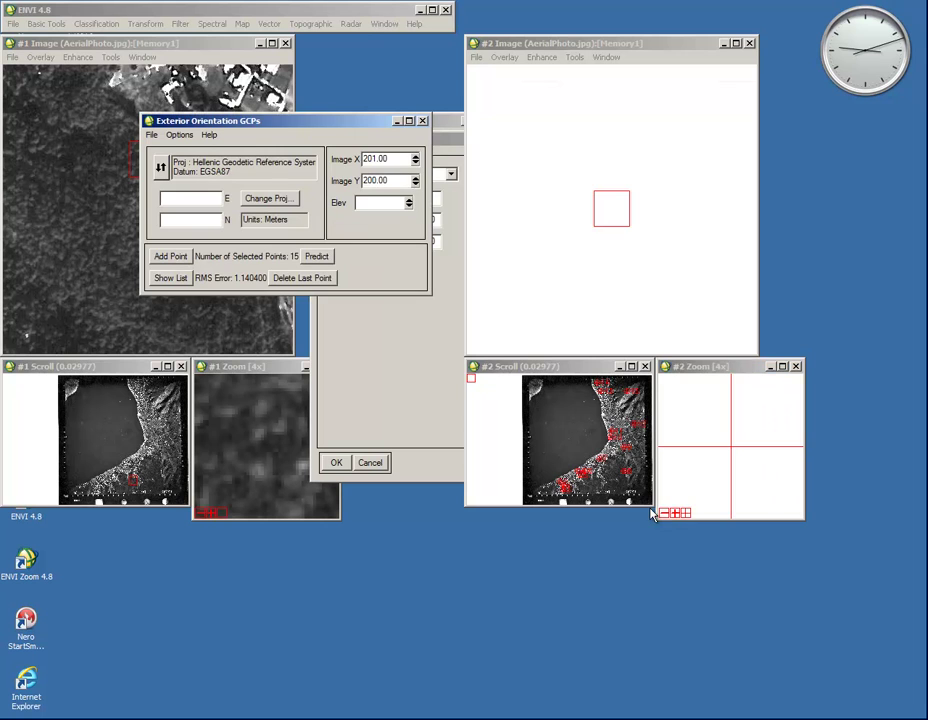
{"action": "left_click", "coordinate": [178, 136]}
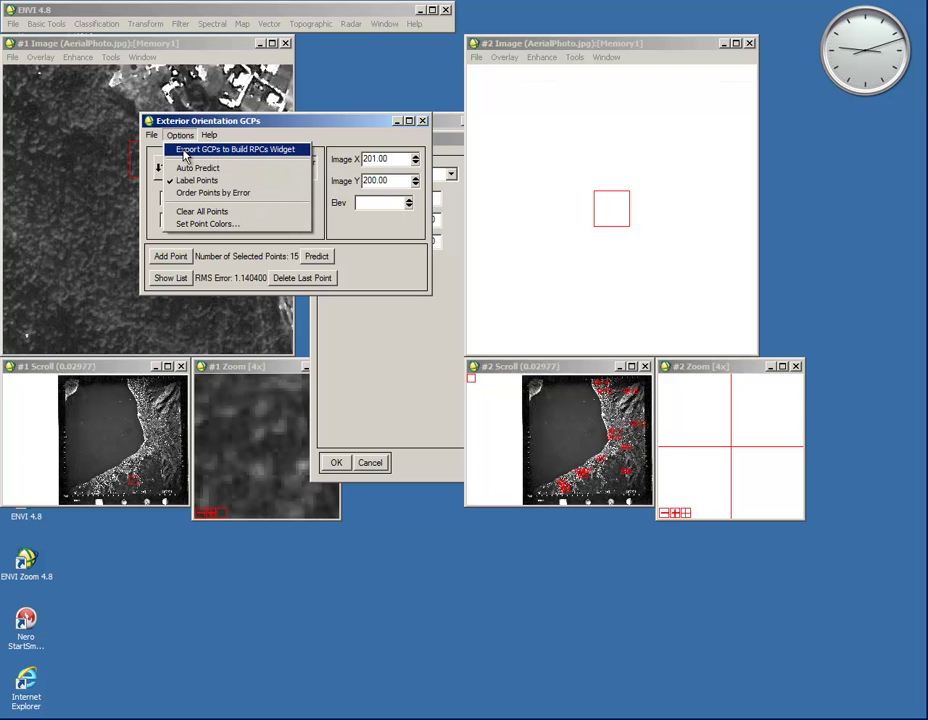
{"action": "left_click", "coordinate": [183, 152]}
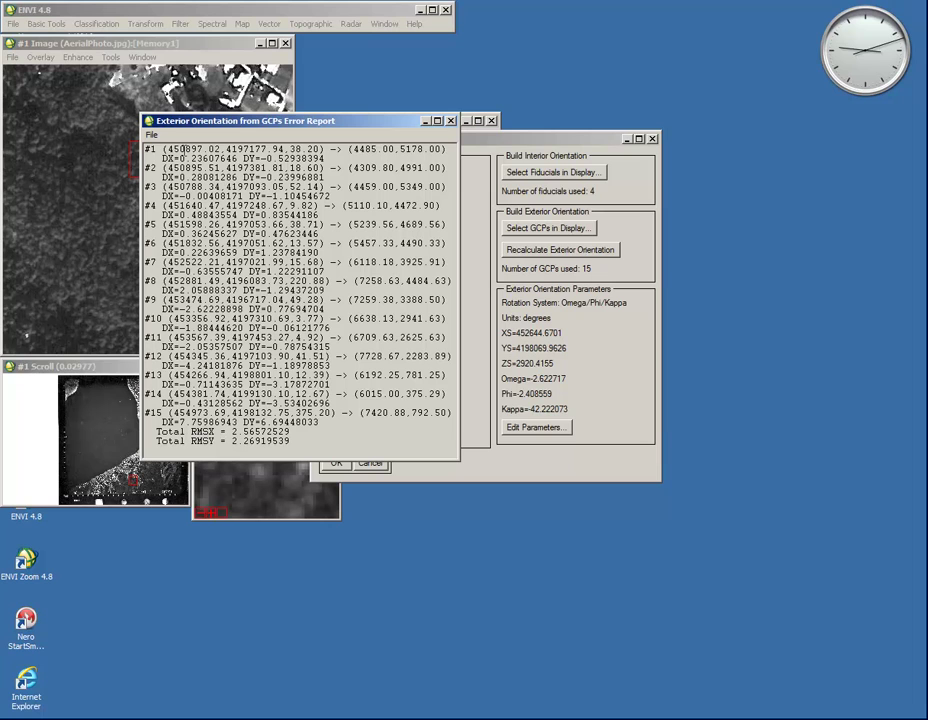
Step: Review the GCP error report beside the exterior orientation parameters, and build the RPCs with scene elevations from 0.00 to 355.00 m
{"action": "left_click_drag", "start_coordinate": [290, 124], "coordinate": [633, 343]}
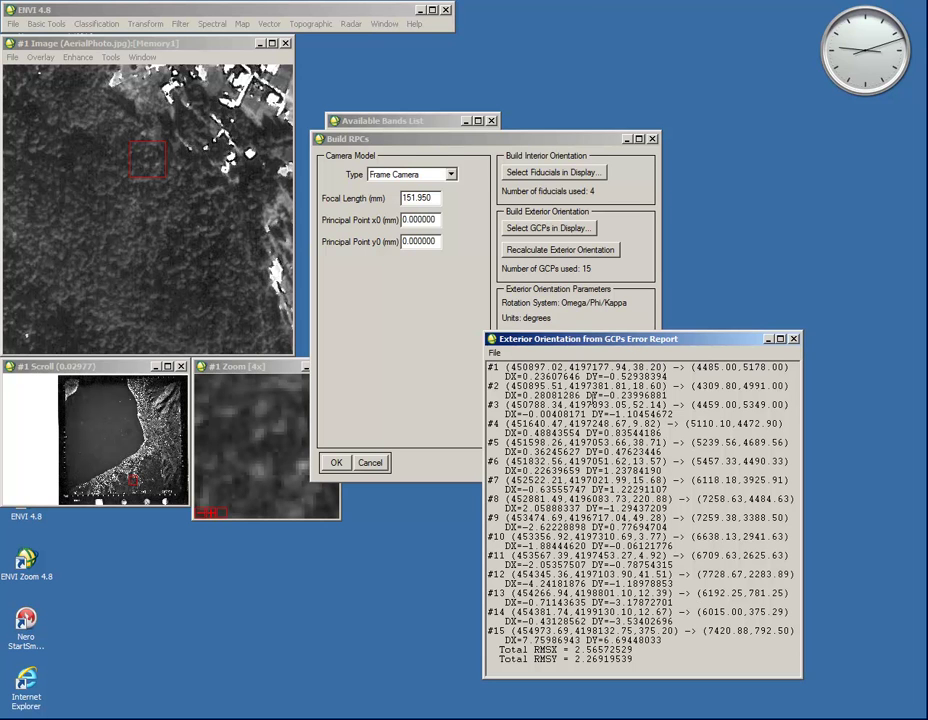
{"action": "left_click_drag", "start_coordinate": [605, 345], "coordinate": [689, 334]}
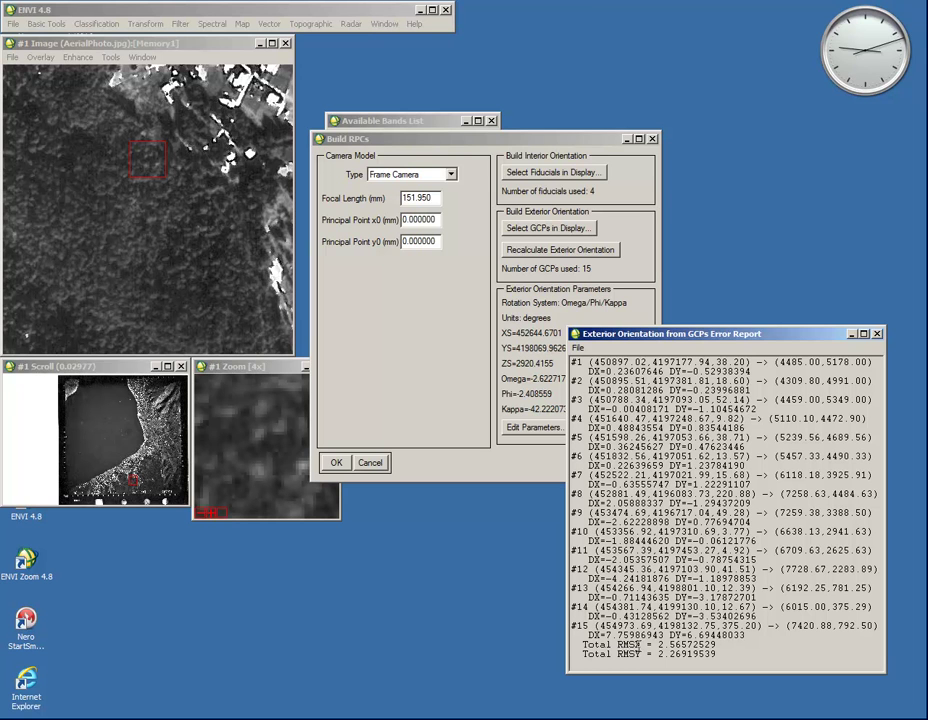
{"action": "left_click", "coordinate": [337, 463]}
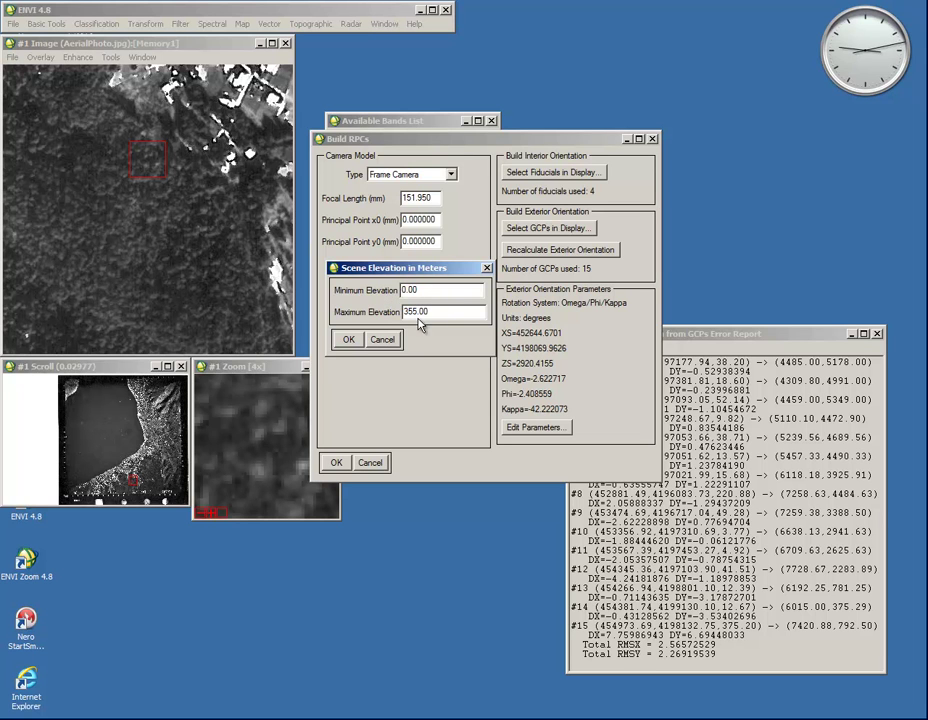
{"action": "left_click", "coordinate": [348, 340]}
{"action": "left_click", "coordinate": [349, 341]}
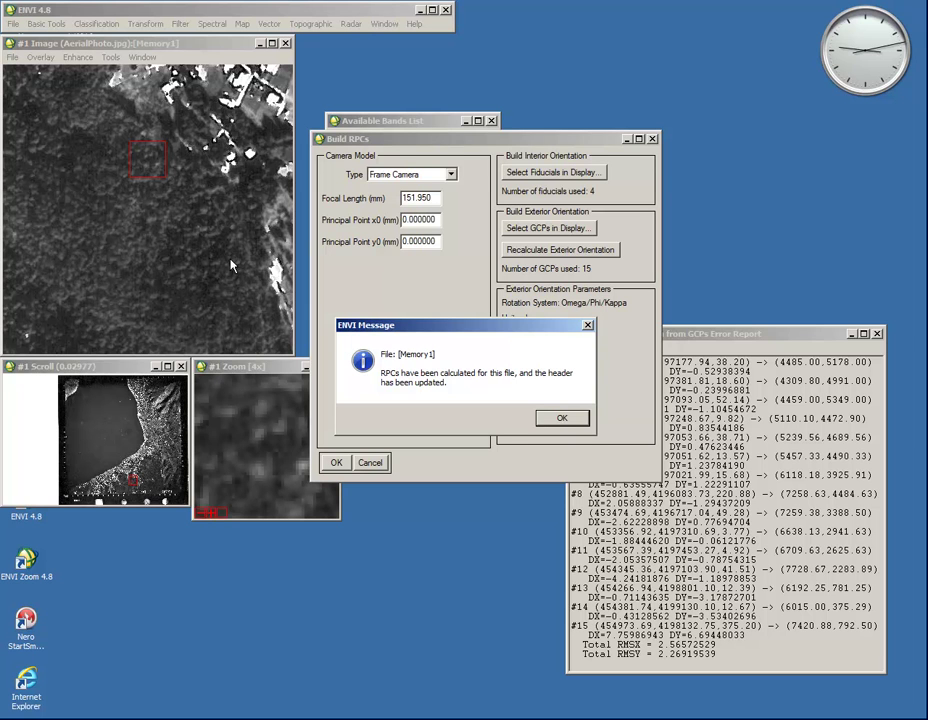
{"action": "left_click", "coordinate": [561, 420]}
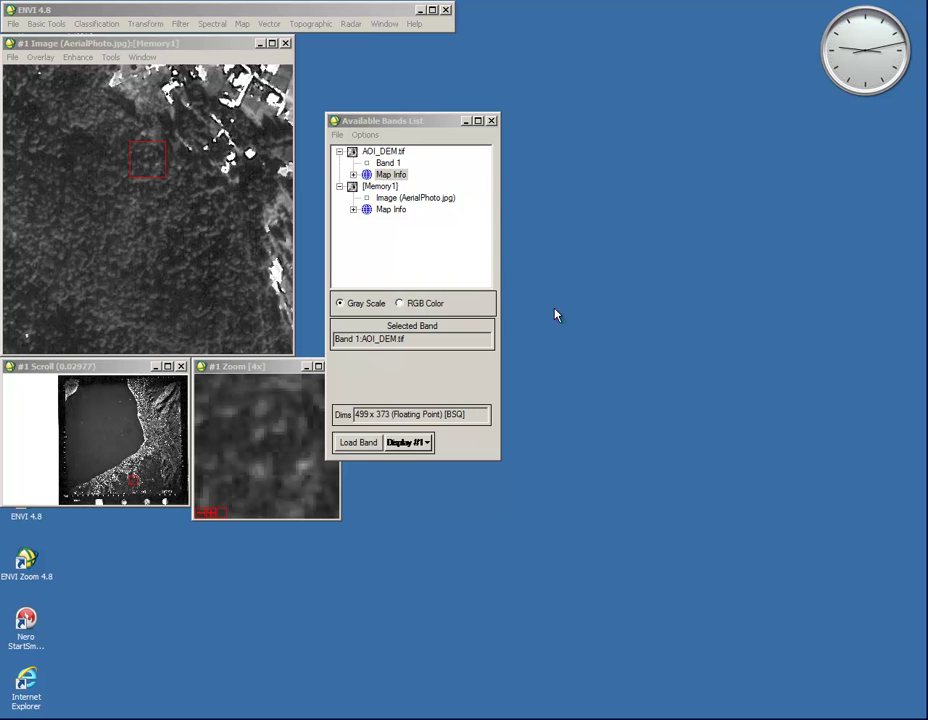
Step: Examine the map information of the aerial photo [Memory1], widening the bands list to read it fully
{"action": "left_click", "coordinate": [352, 210]}
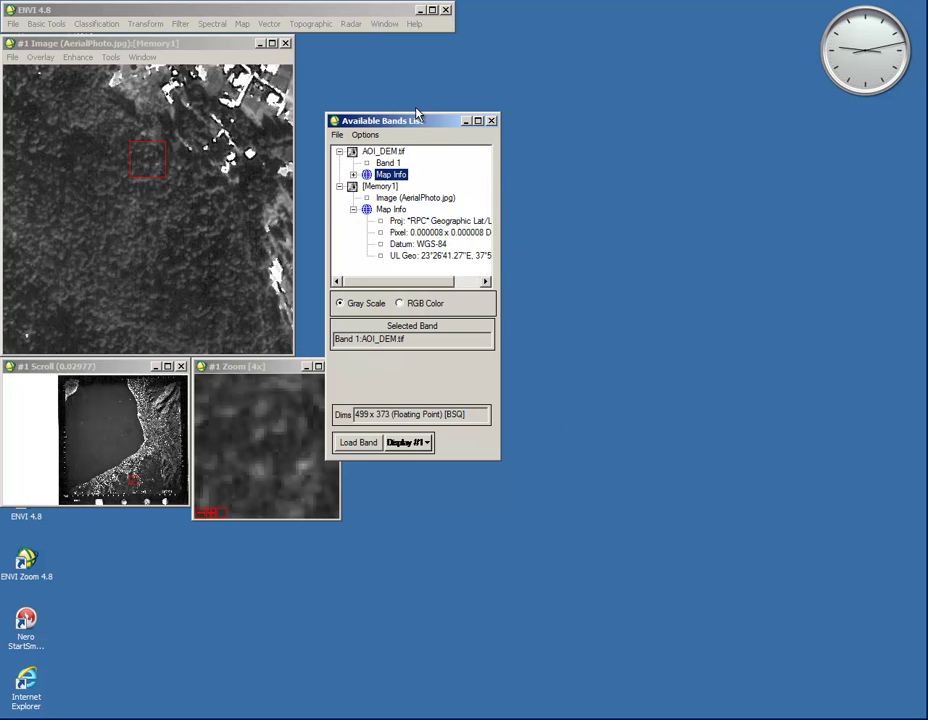
{"action": "left_click_drag", "start_coordinate": [418, 115], "coordinate": [440, 117]}
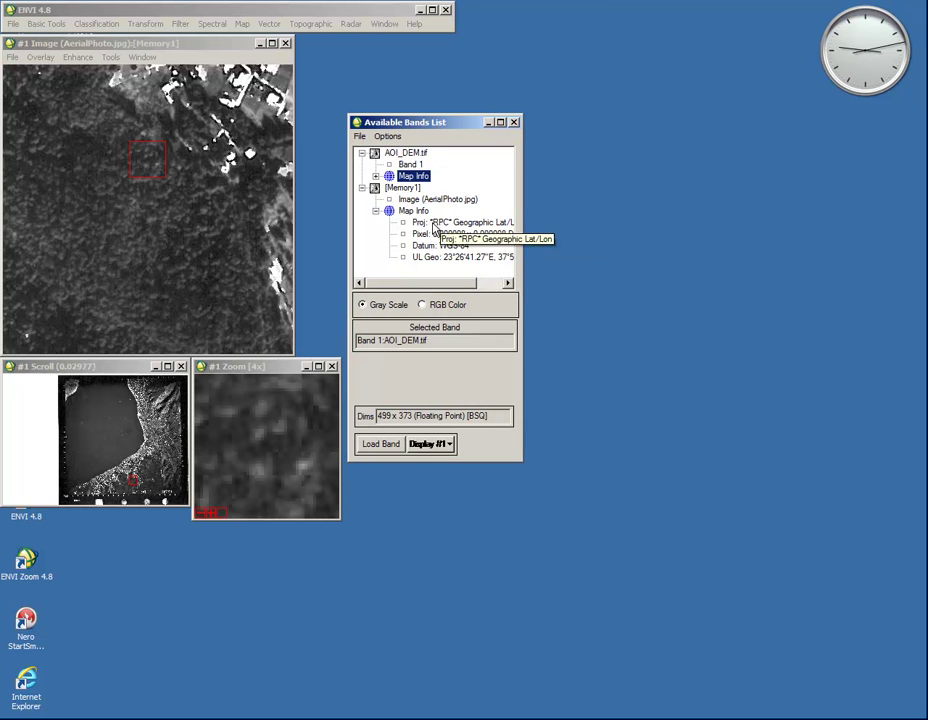
{"action": "left_click_drag", "start_coordinate": [522, 240], "coordinate": [563, 249]}
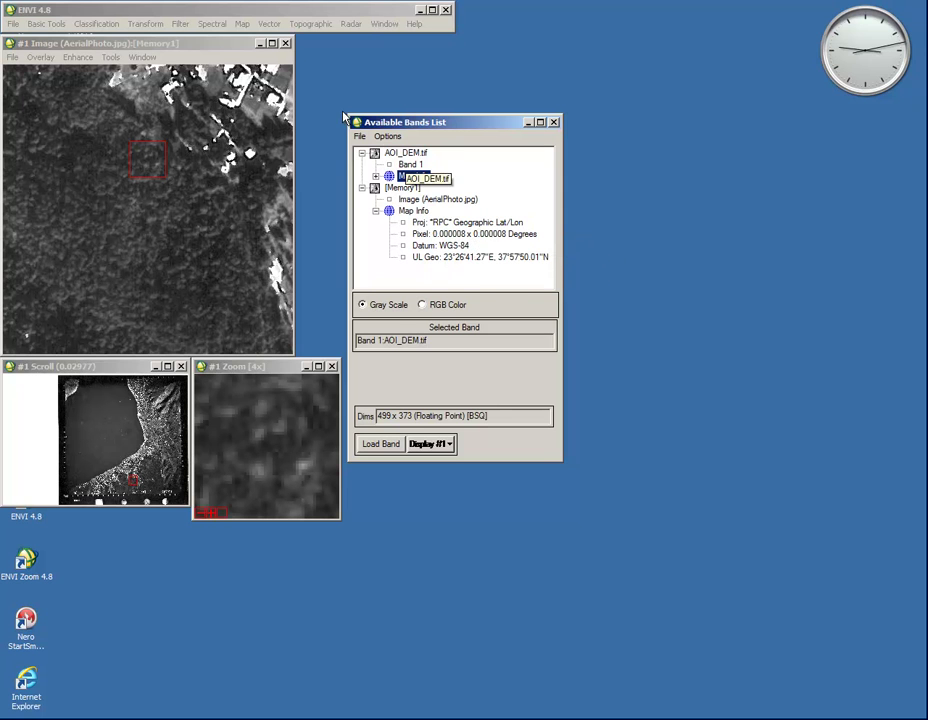
Step: Start the generic RPC orthorectification with ground control and restore the ground control points from GCP.pts
{"action": "left_click", "coordinate": [245, 25]}
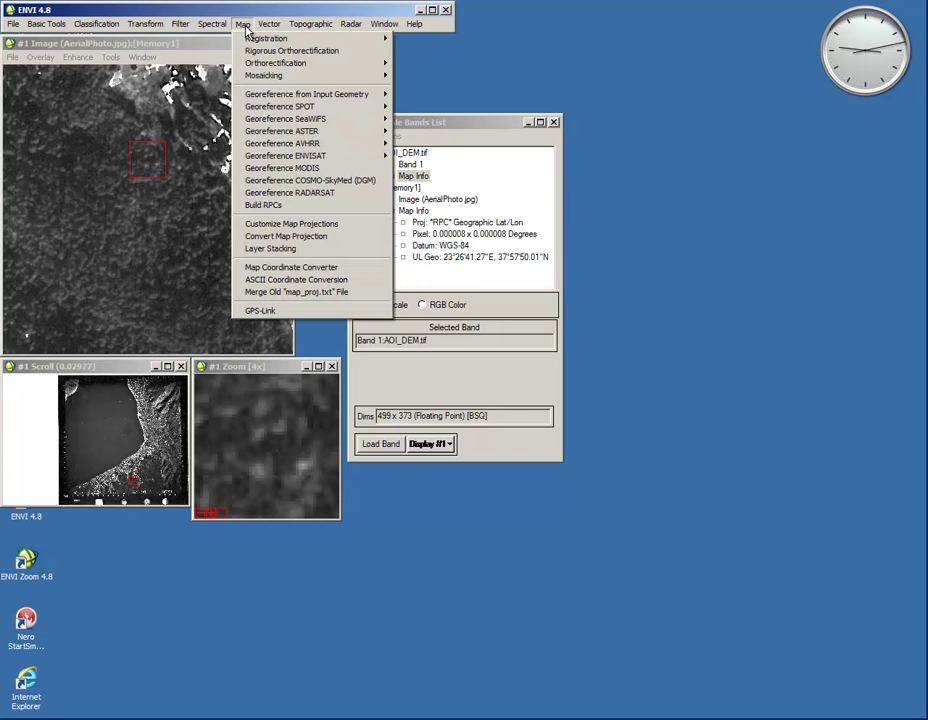
{"action": "mouse_move", "coordinate": [250, 63]}
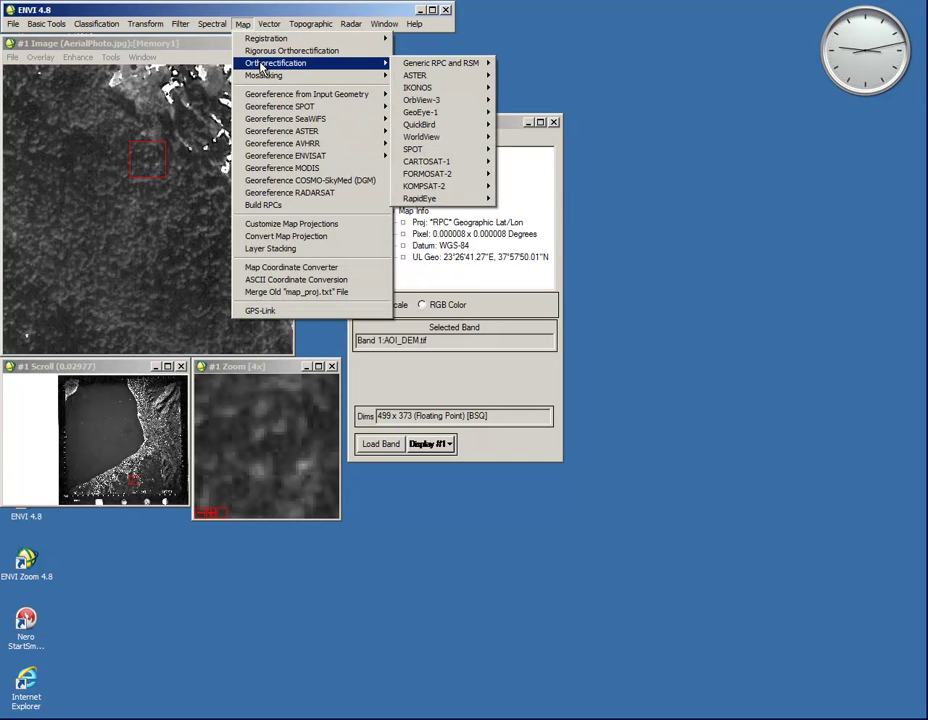
{"action": "mouse_move", "coordinate": [409, 67]}
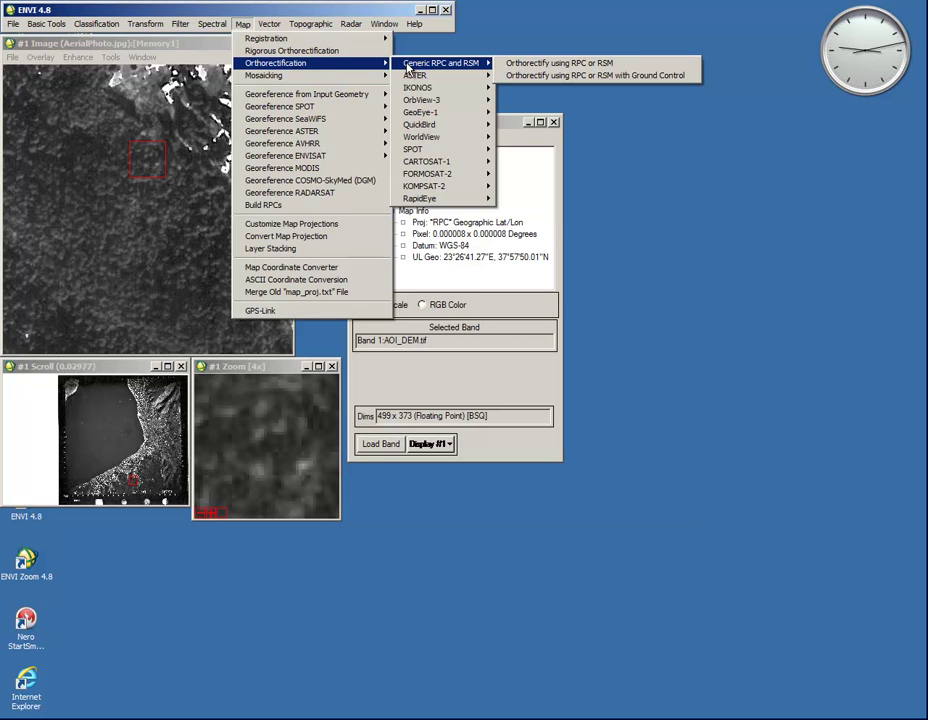
{"action": "left_click", "coordinate": [551, 76]}
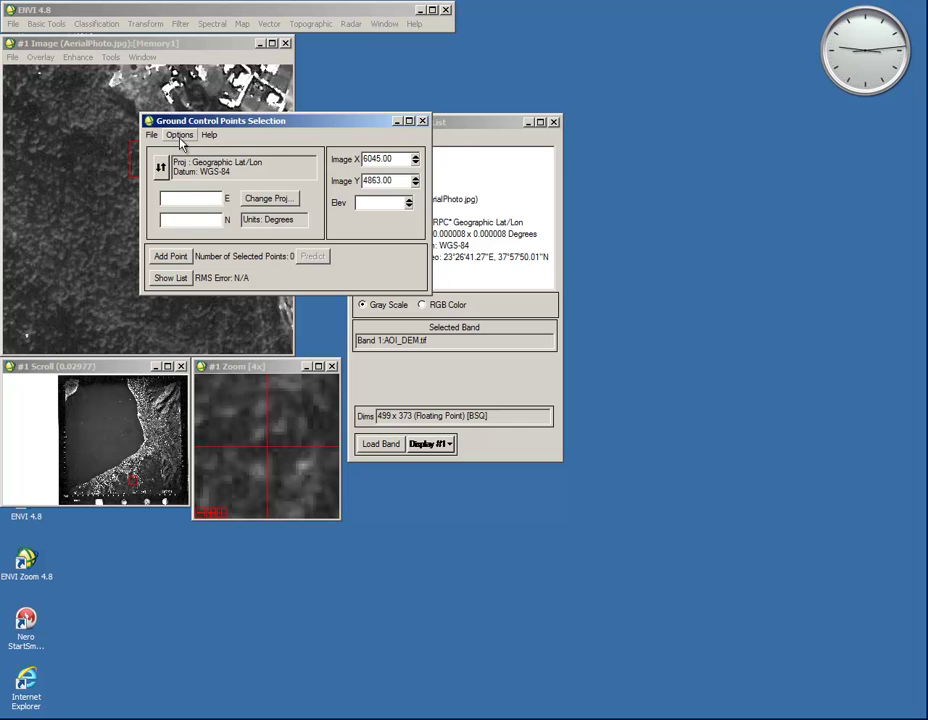
{"action": "left_click", "coordinate": [180, 140]}
{"action": "mouse_move", "coordinate": [149, 135]}
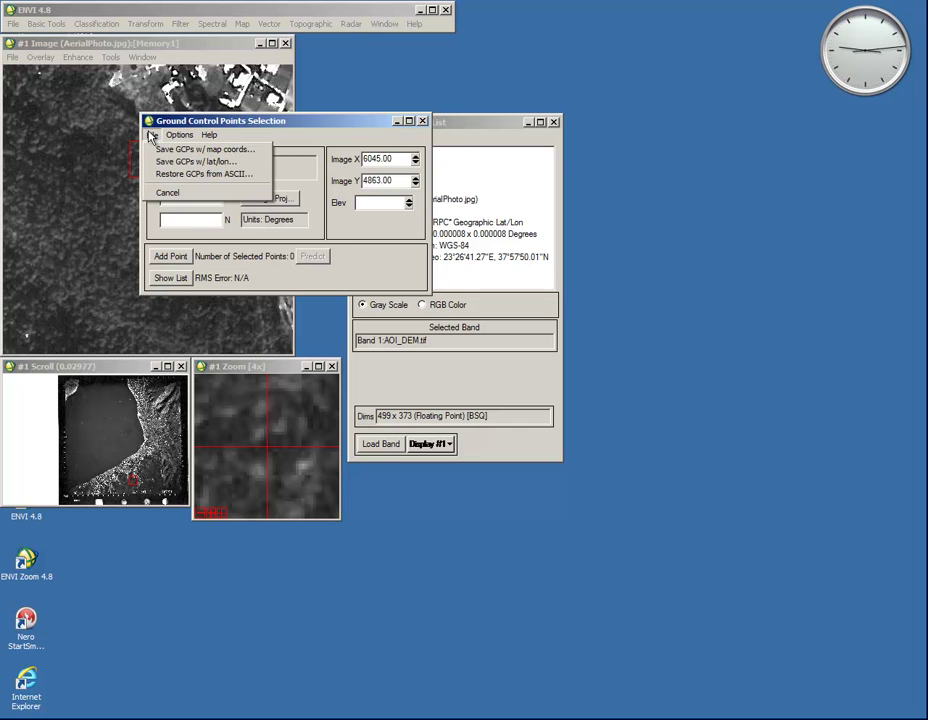
{"action": "left_click", "coordinate": [185, 174]}
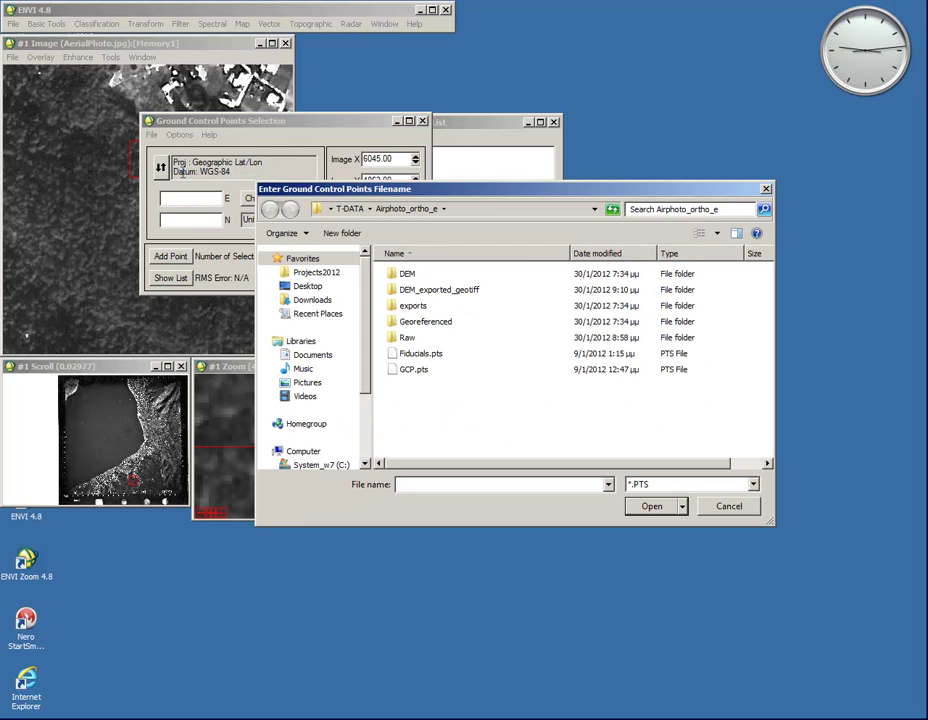
{"action": "left_click", "coordinate": [410, 371]}
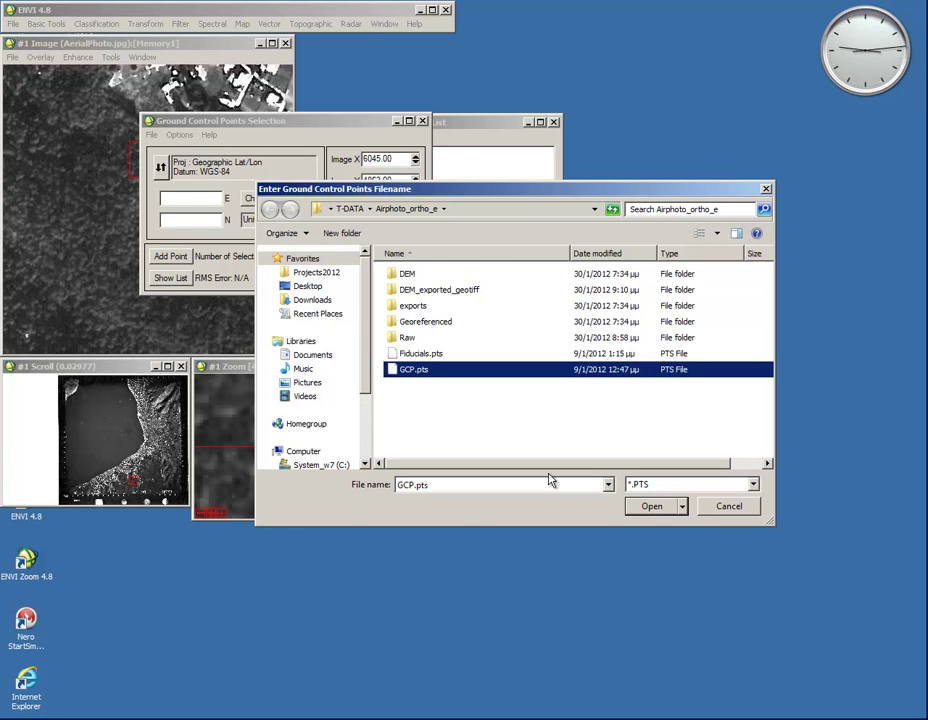
{"action": "left_click", "coordinate": [651, 507]}
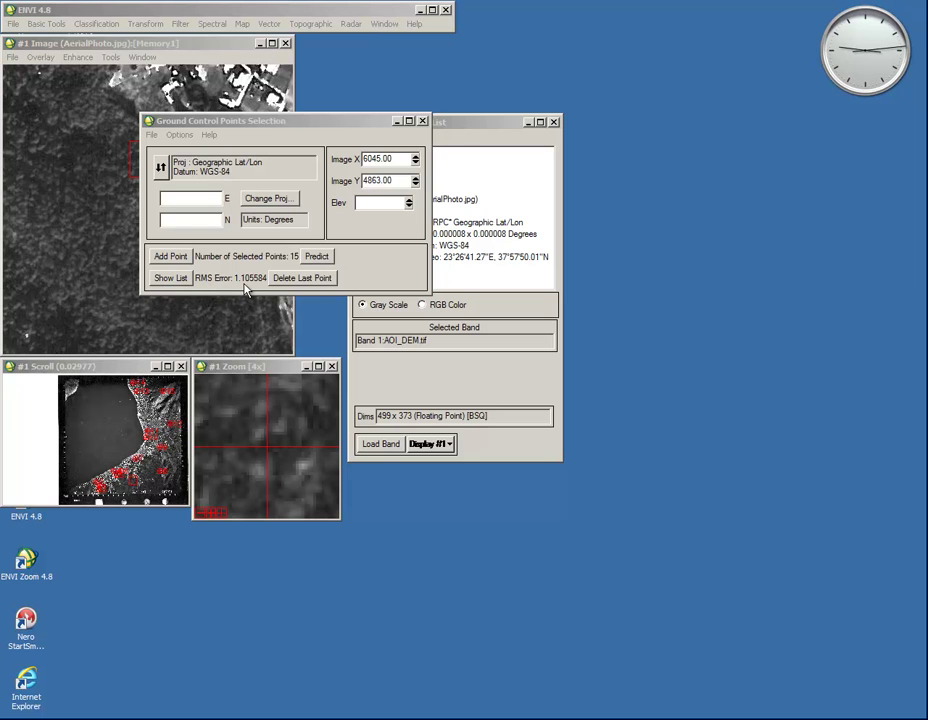
Step: Choose the aerial photo [Memory1] at full scene as the file to orthorectify with these control points
{"action": "left_click", "coordinate": [179, 135]}
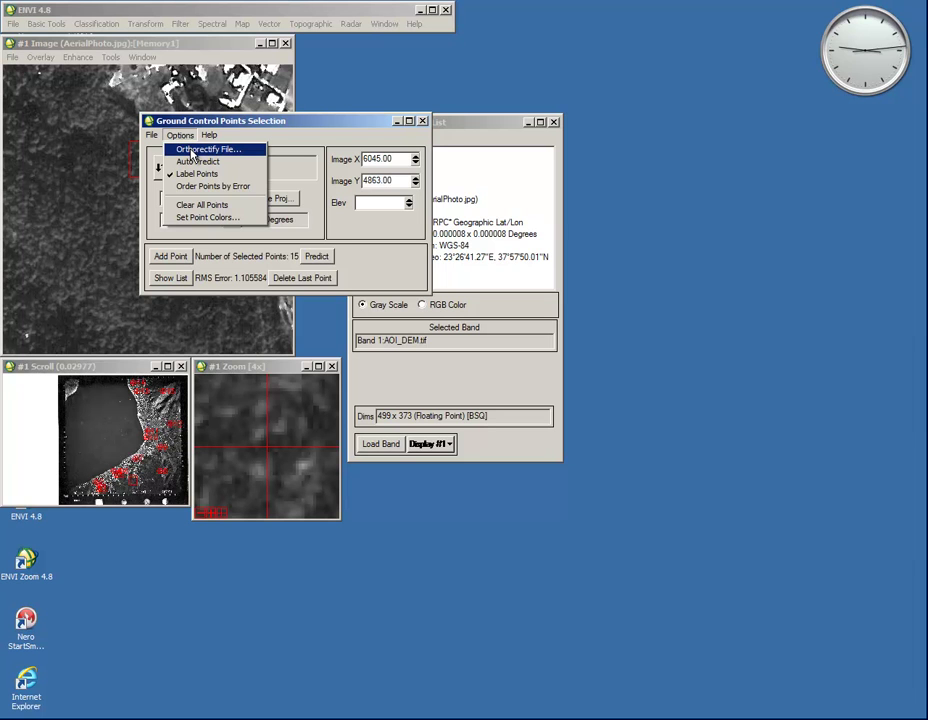
{"action": "left_click", "coordinate": [192, 150]}
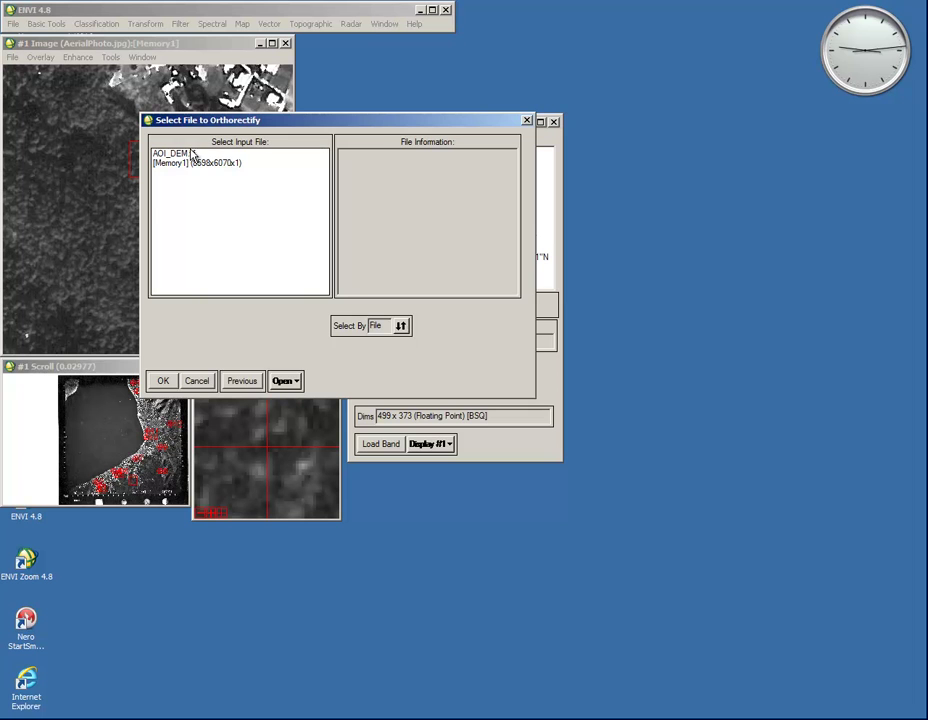
{"action": "left_click_drag", "start_coordinate": [265, 120], "coordinate": [415, 172]}
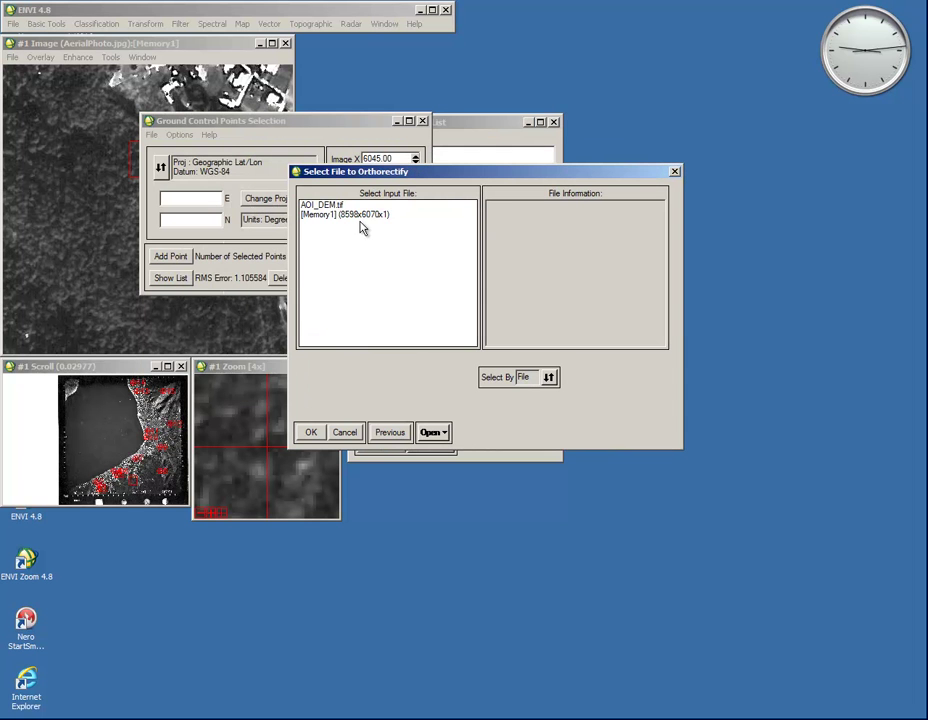
{"action": "left_click", "coordinate": [339, 216]}
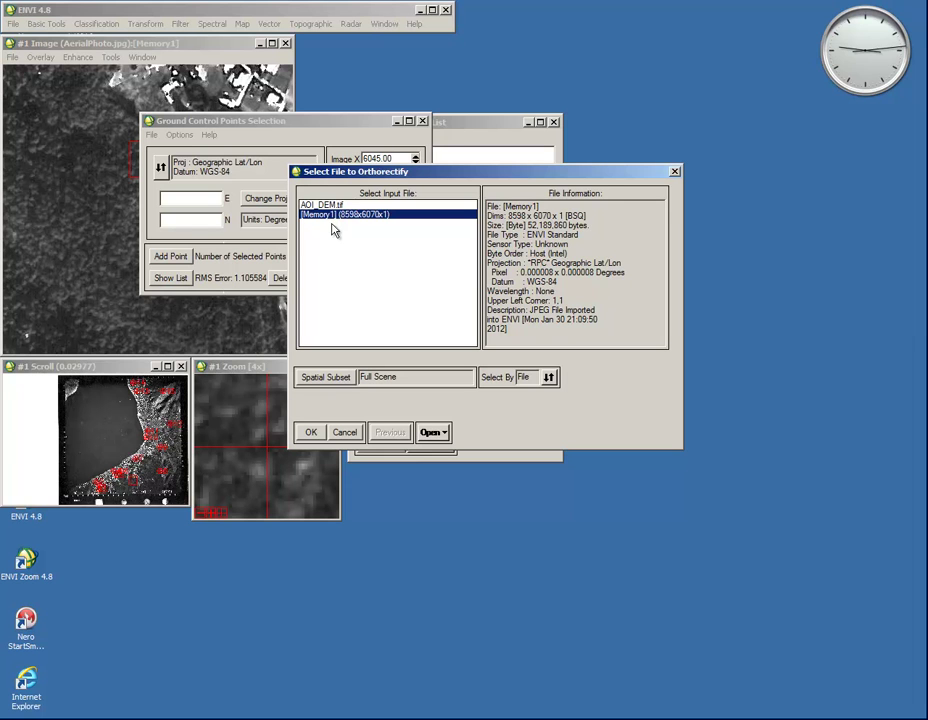
{"action": "left_click", "coordinate": [311, 433]}
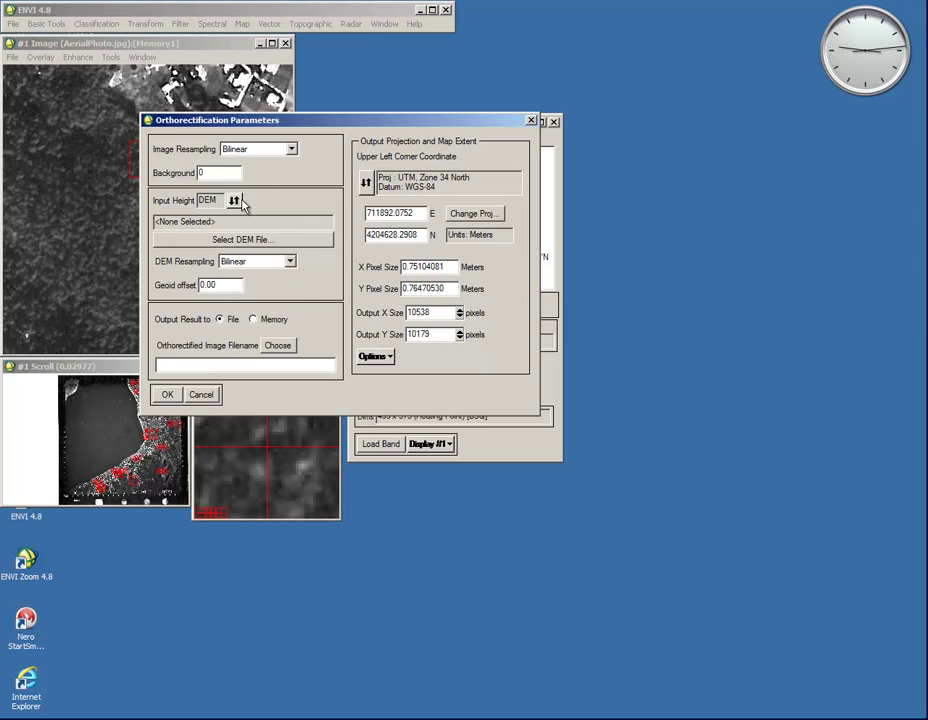
Step: Select Band 1 of AOI_DEM.tif as the DEM for the orthorectification
{"action": "left_click", "coordinate": [244, 240]}
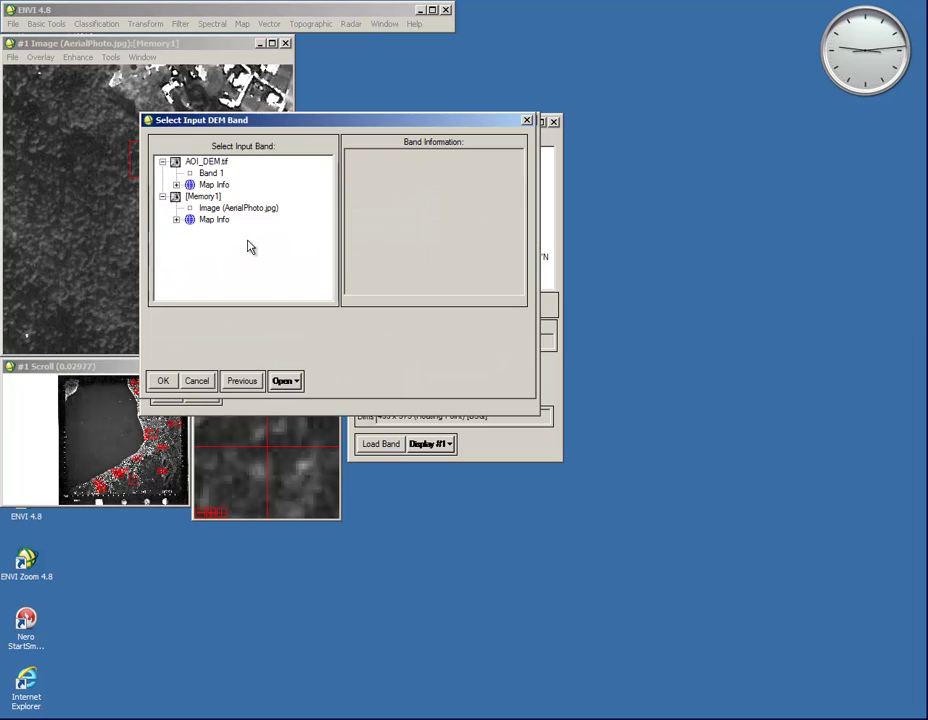
{"action": "left_click", "coordinate": [210, 174]}
{"action": "left_click", "coordinate": [164, 384]}
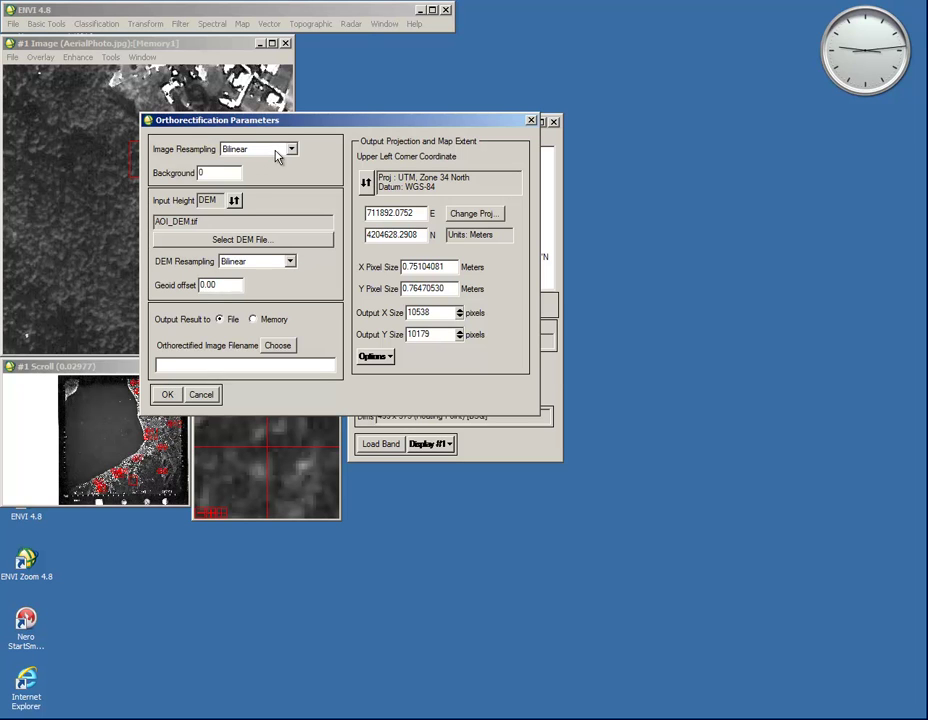
Step: Browse to the Airphoto_ortho_e folder inside T-DATA on the desktop as the location for the orthorectified image file
{"action": "left_click", "coordinate": [218, 367]}
{"action": "left_click", "coordinate": [277, 345]}
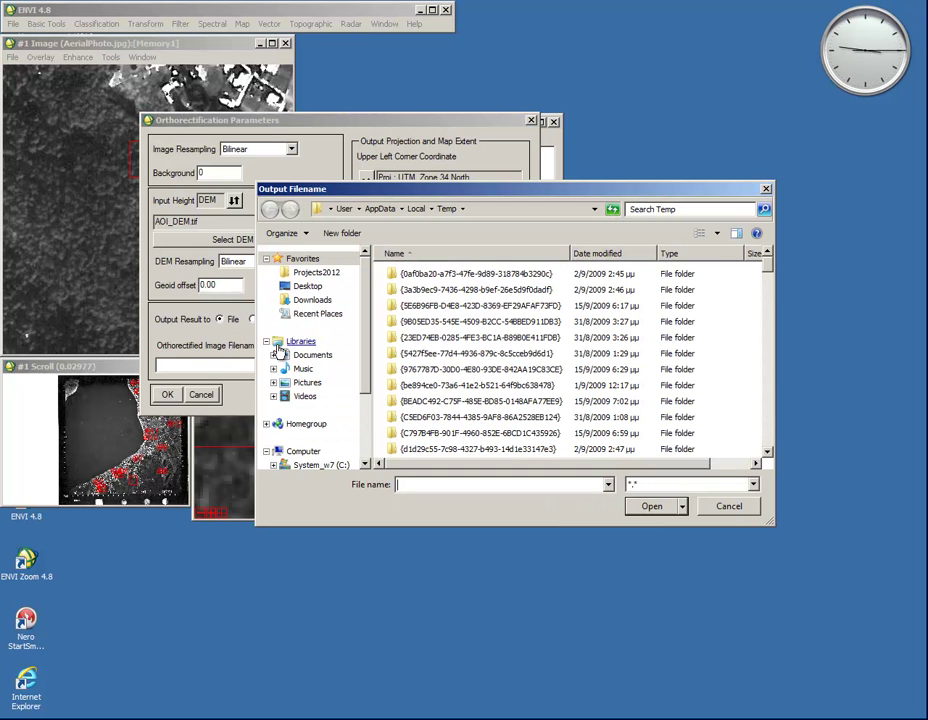
{"action": "left_click", "coordinate": [292, 285]}
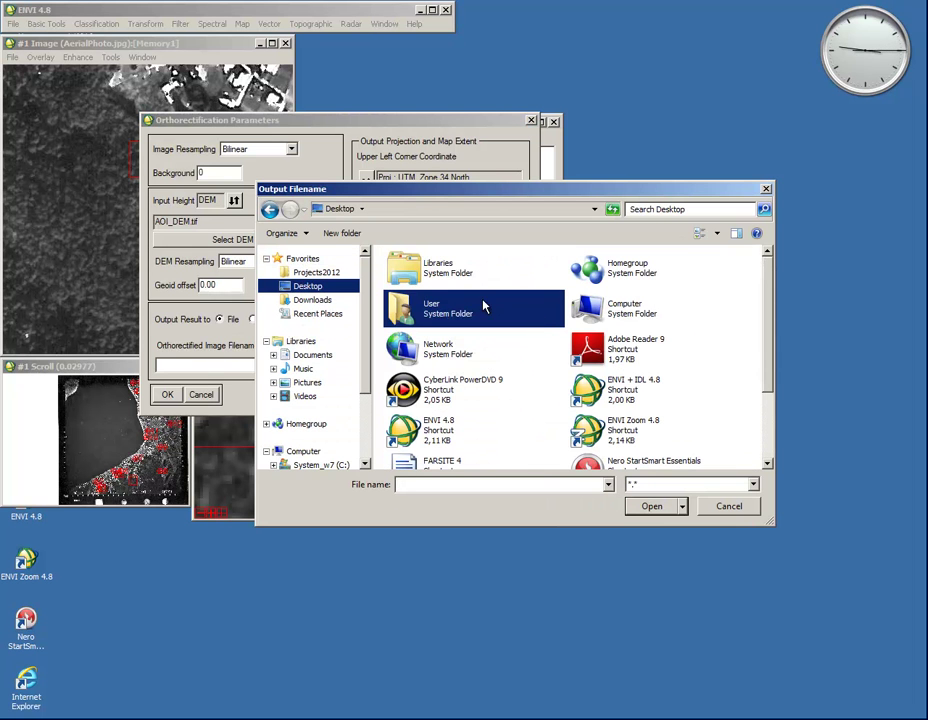
{"action": "double_click", "coordinate": [443, 312]}
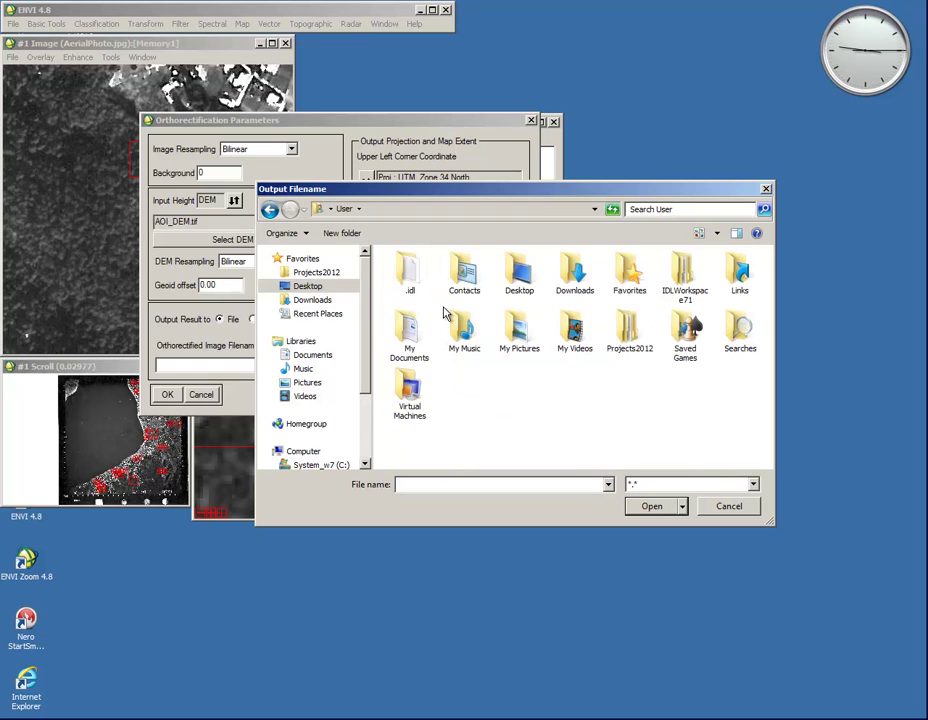
{"action": "left_click", "coordinate": [270, 210]}
{"action": "scroll", "coordinate": [698, 414], "scroll_direction": "down", "scroll_amount": 3}
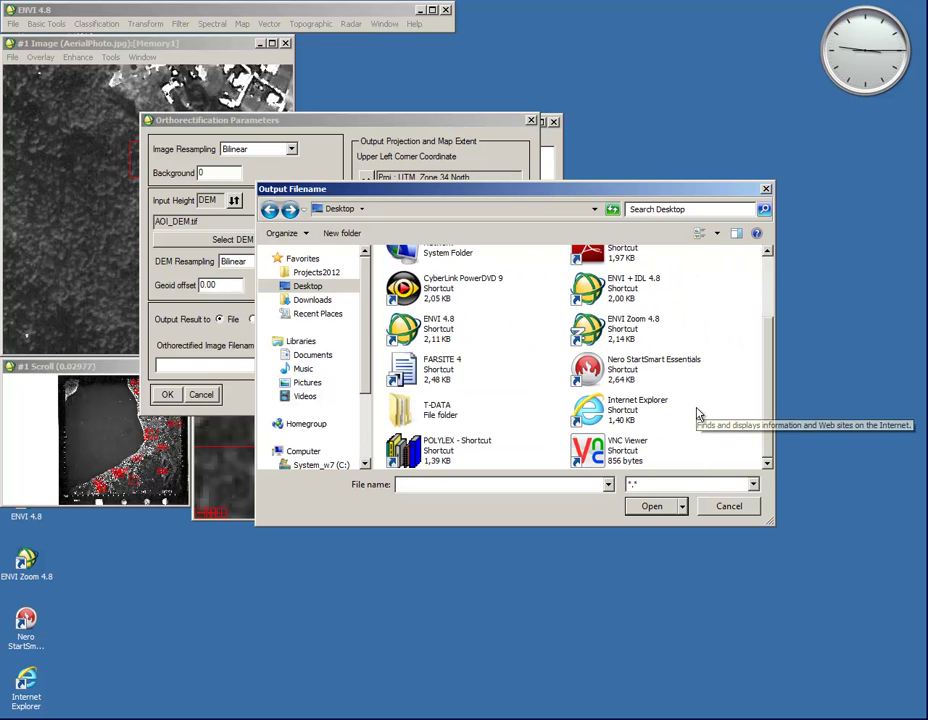
{"action": "left_click", "coordinate": [435, 415]}
{"action": "double_click", "coordinate": [435, 415]}
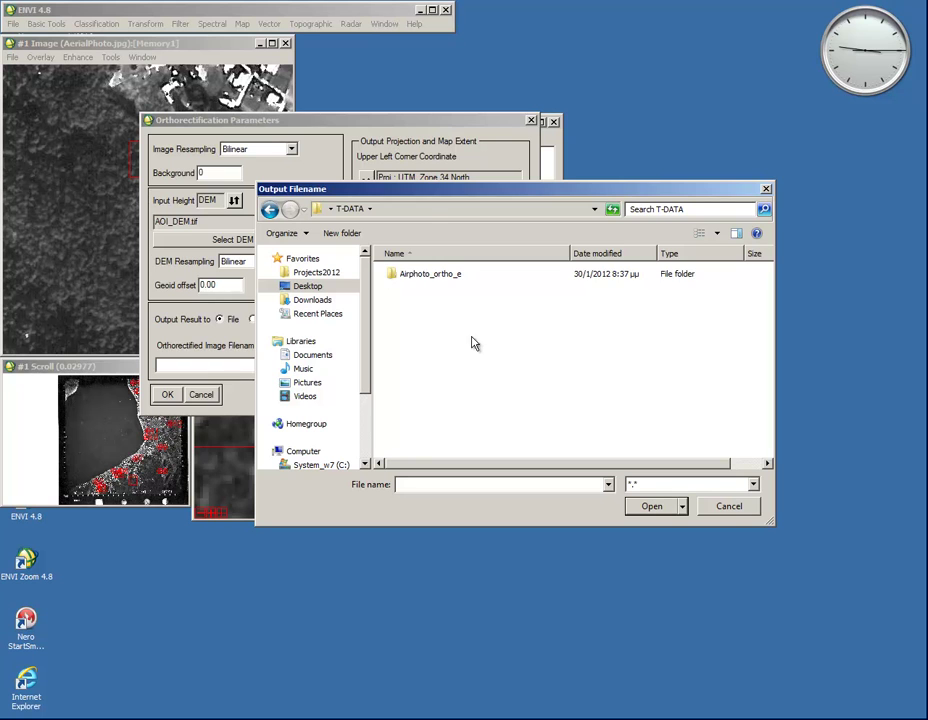
{"action": "double_click", "coordinate": [441, 277]}
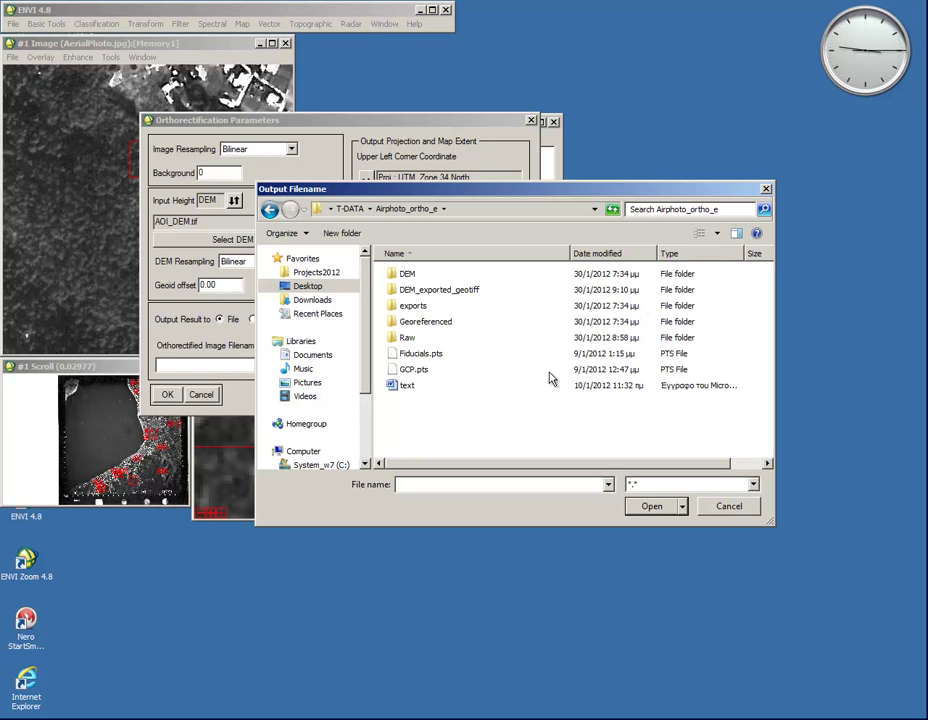
Step: Create a folder named new_outpout inside Airphoto_ortho_e and open it
{"action": "right_click", "coordinate": [479, 441]}
{"action": "mouse_move", "coordinate": [510, 560]}
{"action": "left_click", "coordinate": [643, 375]}
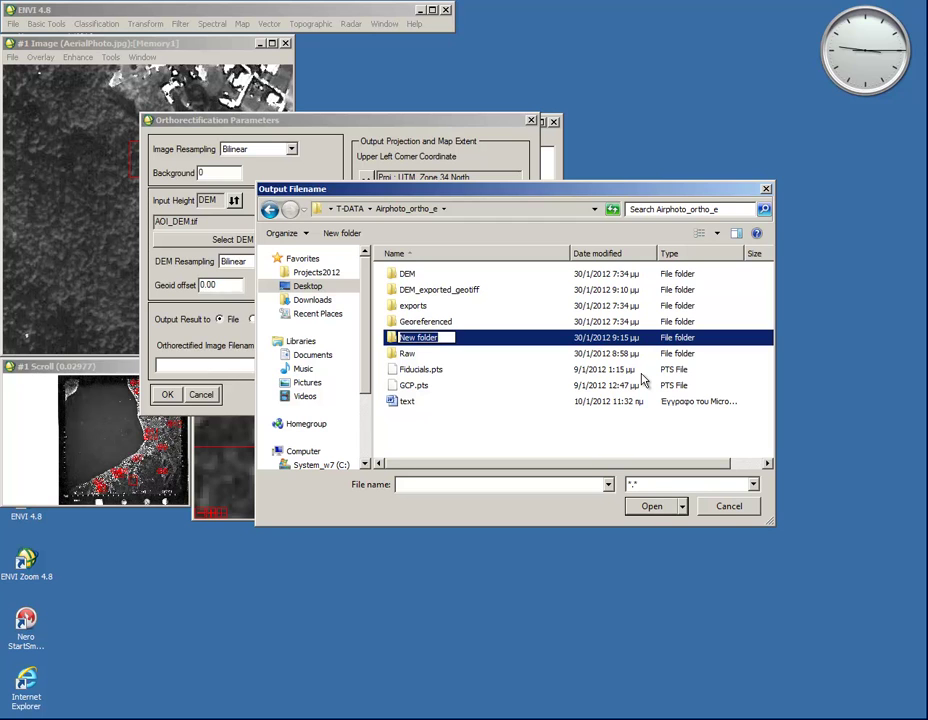
{"action": "type", "text": "new_outpout"}
{"action": "key", "text": "Return"}
{"action": "key", "text": "Return"}
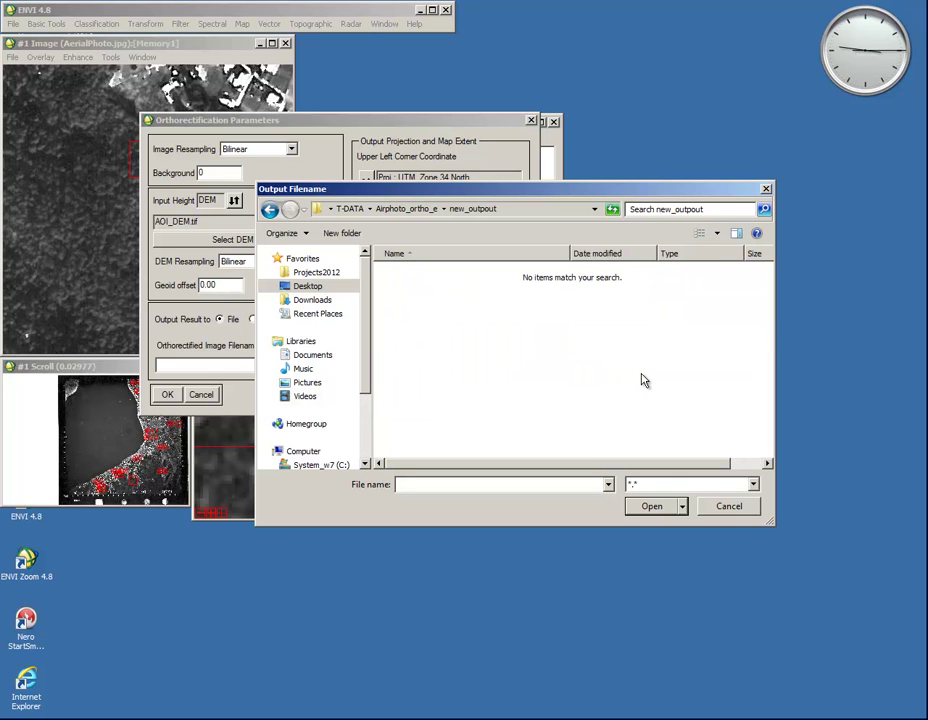
Step: Name the orthorectified output file ortho2 and accept it in the new_outpout folder
{"action": "left_click", "coordinate": [520, 489]}
{"action": "type", "text": "ortho2"}
{"action": "left_click", "coordinate": [651, 507]}
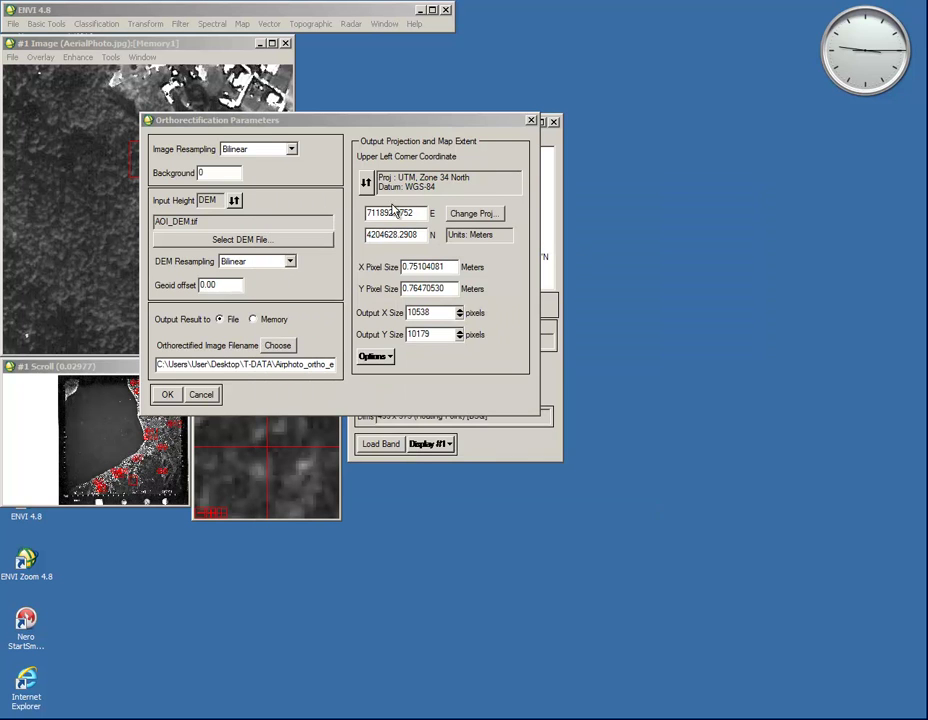
Step: Change the output projection to Hellenic Geodetic Reference System 87 and run the orthorectification
{"action": "left_click", "coordinate": [367, 182]}
{"action": "left_click", "coordinate": [367, 182]}
{"action": "left_click", "coordinate": [470, 212]}
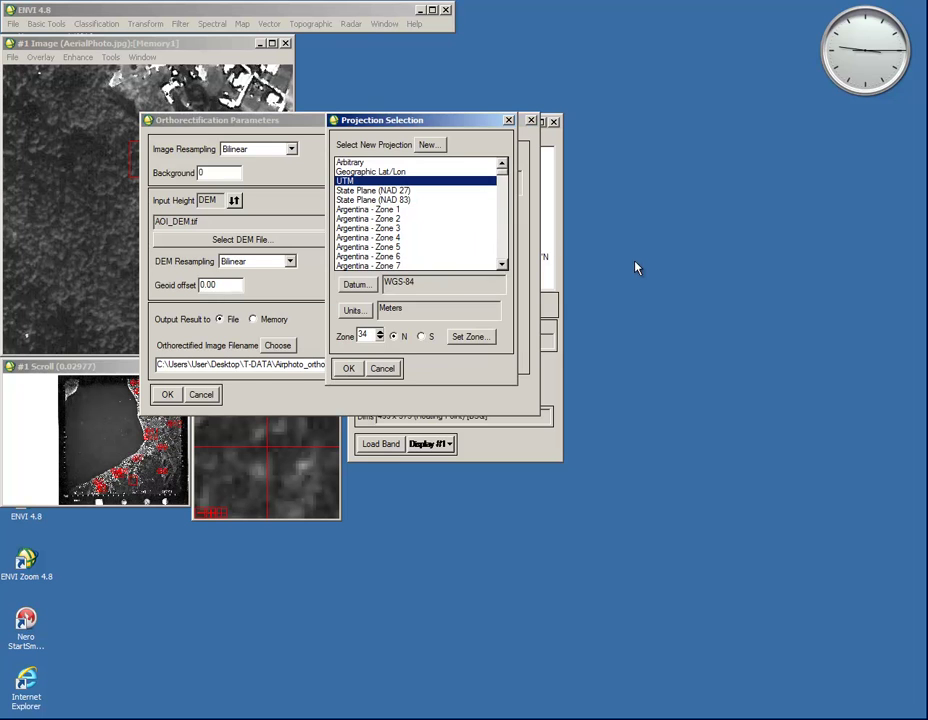
{"action": "left_click_drag", "start_coordinate": [504, 175], "coordinate": [468, 228]}
{"action": "left_click", "coordinate": [468, 228]}
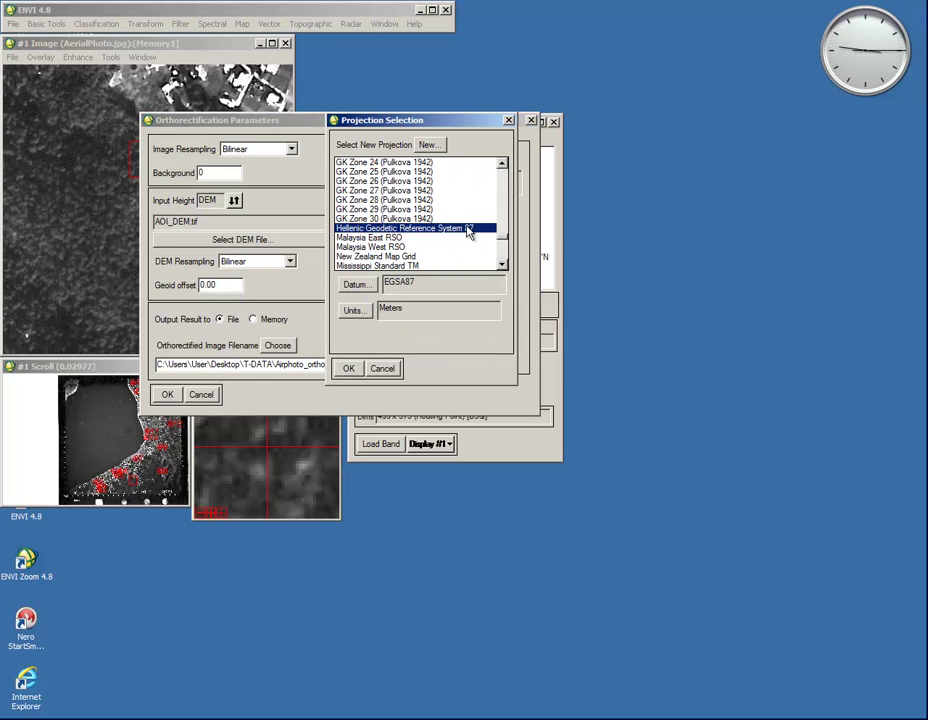
{"action": "left_click", "coordinate": [348, 369]}
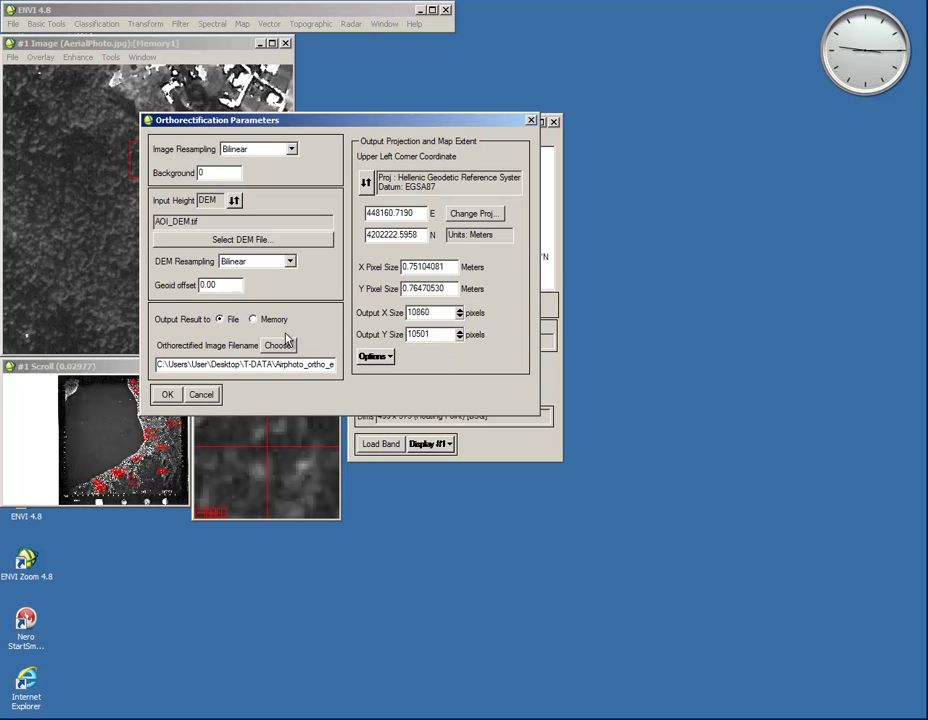
{"action": "left_click", "coordinate": [168, 396]}
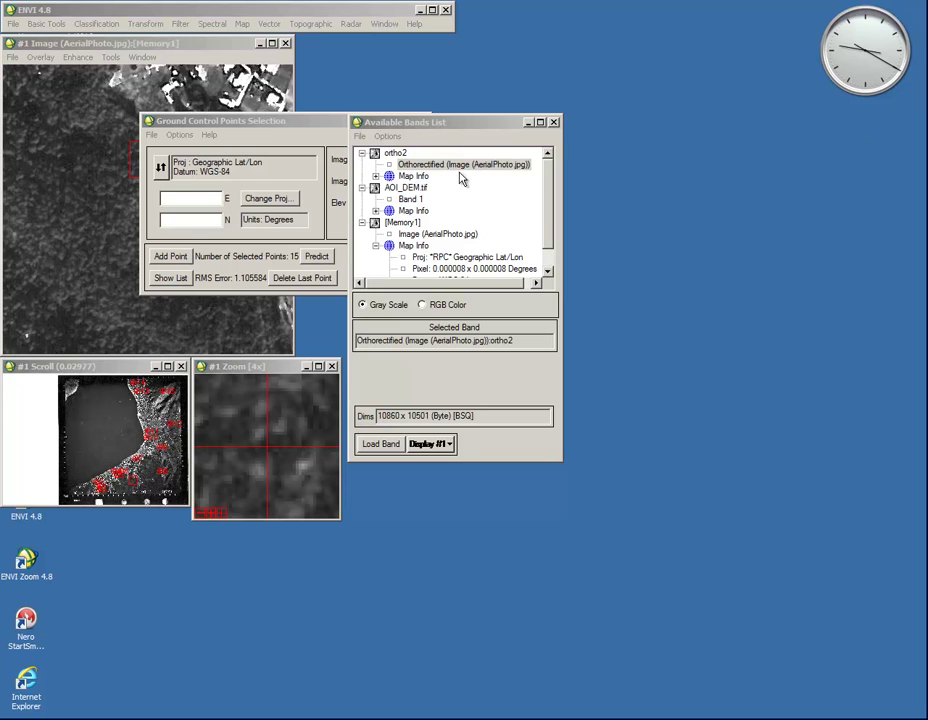
Step: Expand the map info of ortho2 and load its orthorectified band into a new display
{"action": "left_click", "coordinate": [375, 177]}
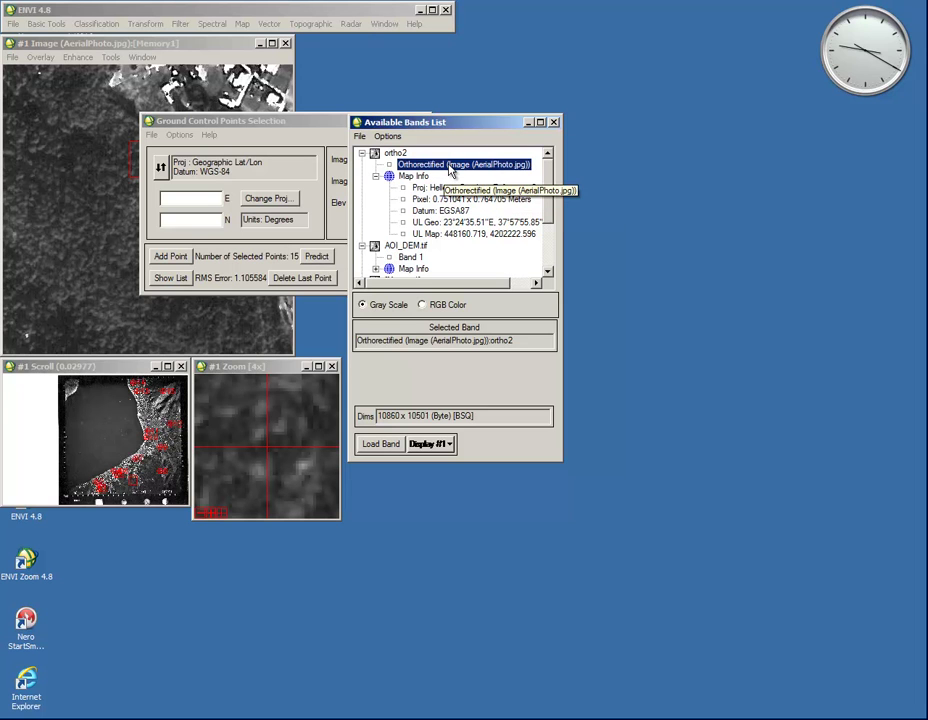
{"action": "left_click", "coordinate": [449, 444]}
{"action": "left_click", "coordinate": [440, 460]}
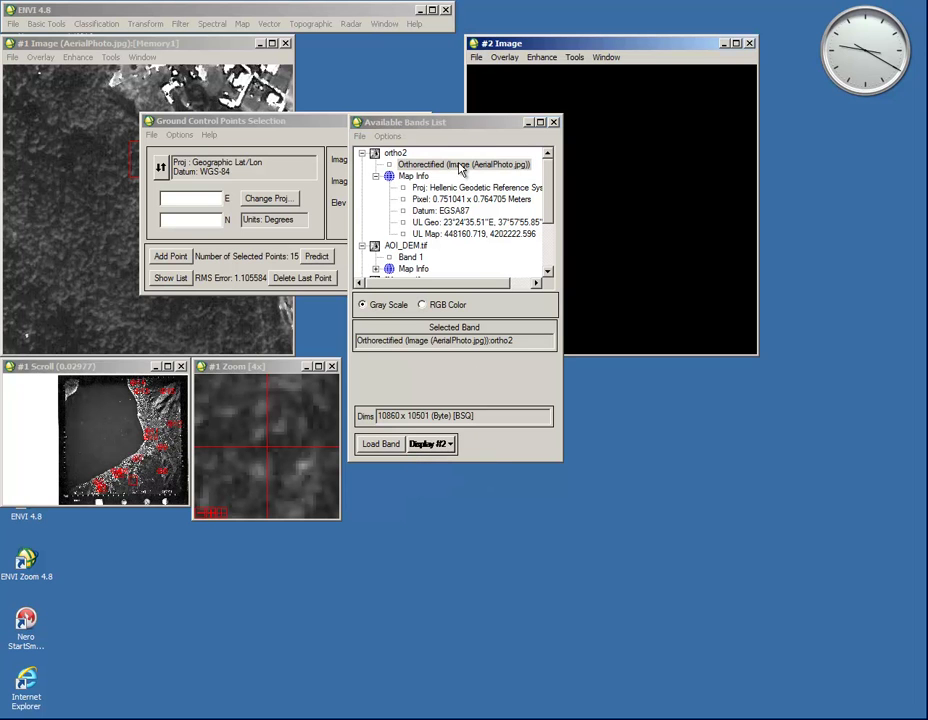
{"action": "right_click", "coordinate": [461, 170]}
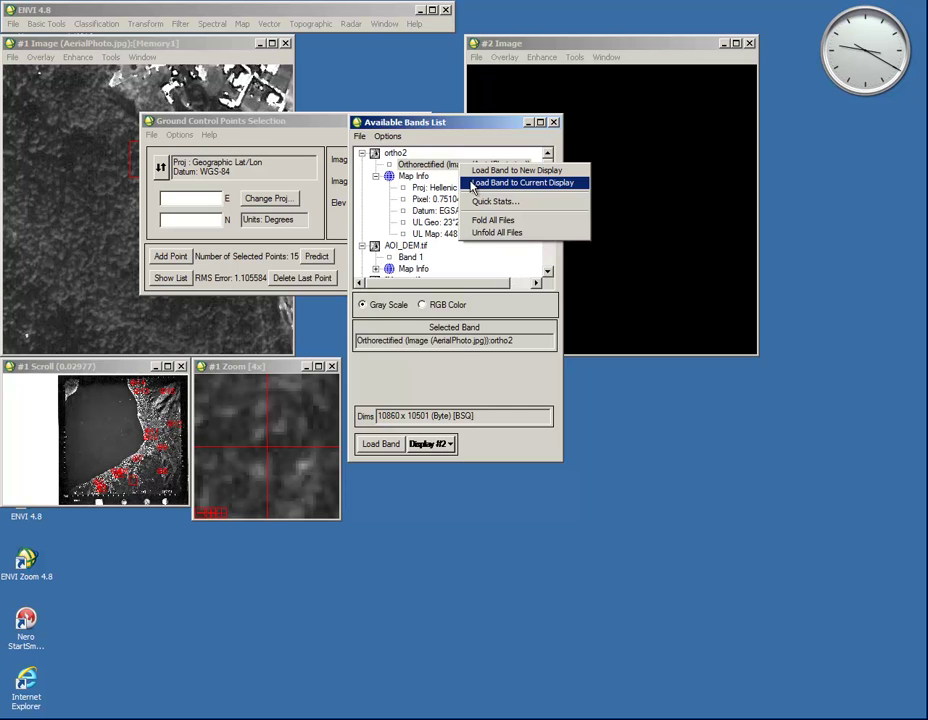
{"action": "left_click", "coordinate": [474, 183]}
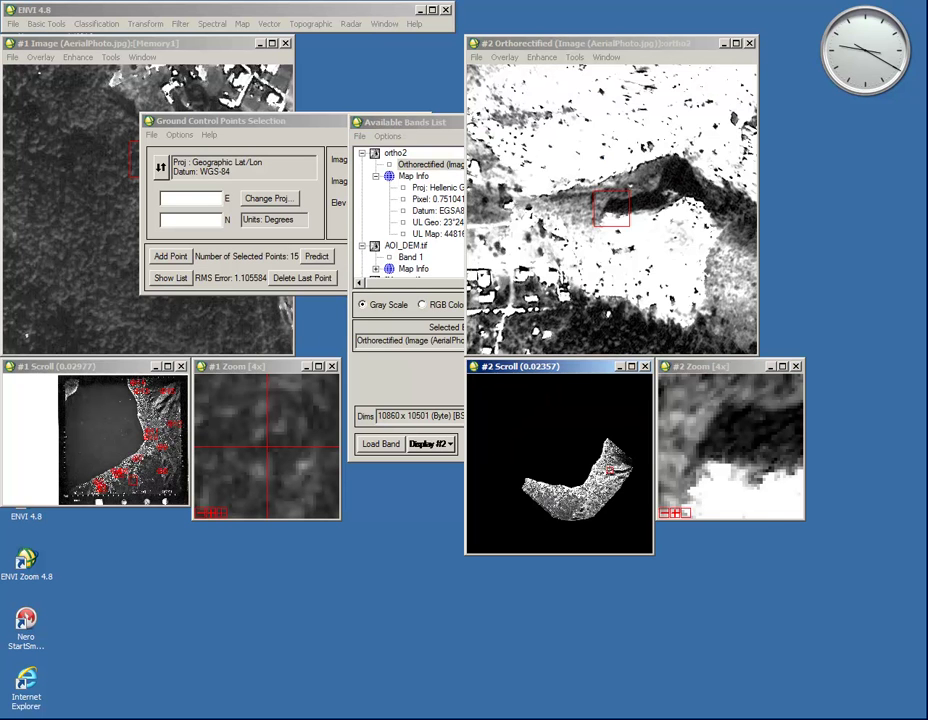
Step: Examine the orthorectified image in display #2 at several places along the curved coastal strip
{"action": "left_click", "coordinate": [592, 503]}
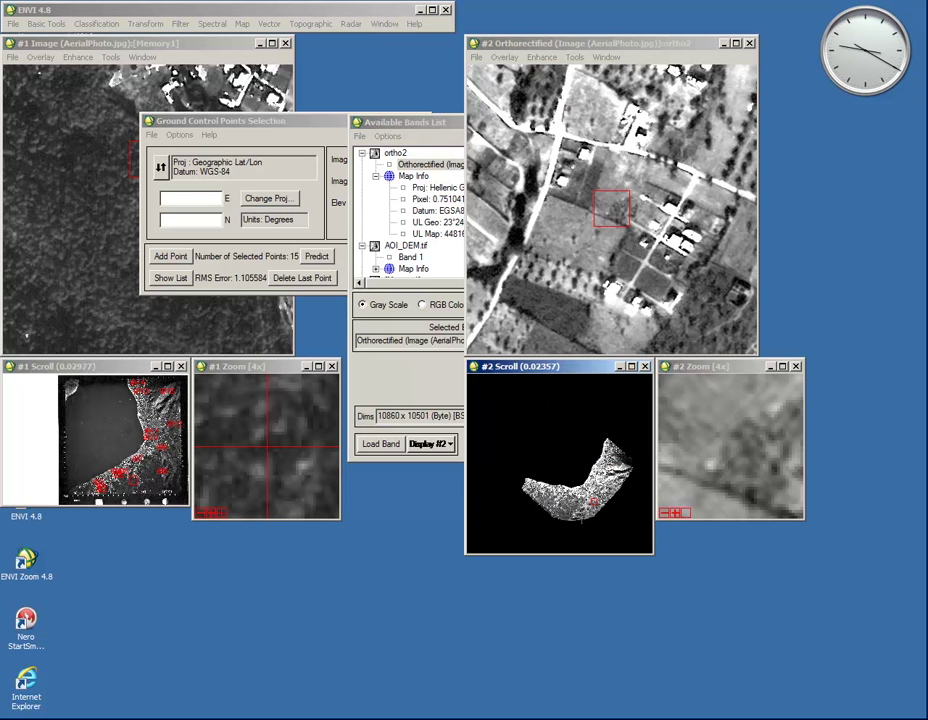
{"action": "left_click", "coordinate": [581, 513]}
{"action": "left_click", "coordinate": [569, 507]}
{"action": "left_click", "coordinate": [556, 501]}
{"action": "left_click", "coordinate": [543, 495]}
{"action": "left_click", "coordinate": [530, 487]}
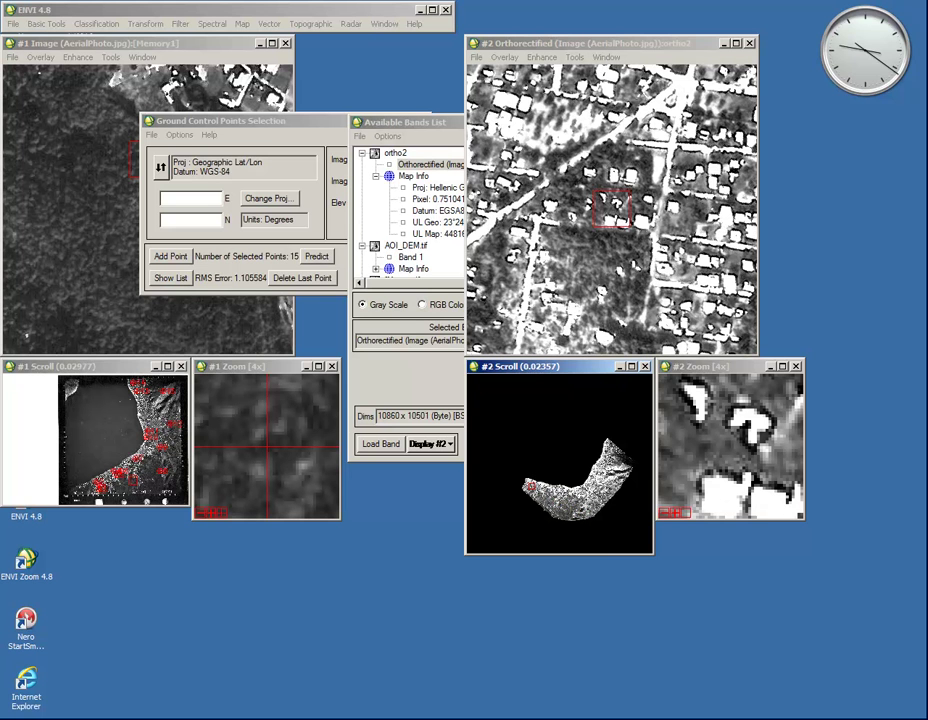
{"action": "left_click", "coordinate": [556, 510]}
{"action": "left_click", "coordinate": [575, 510]}
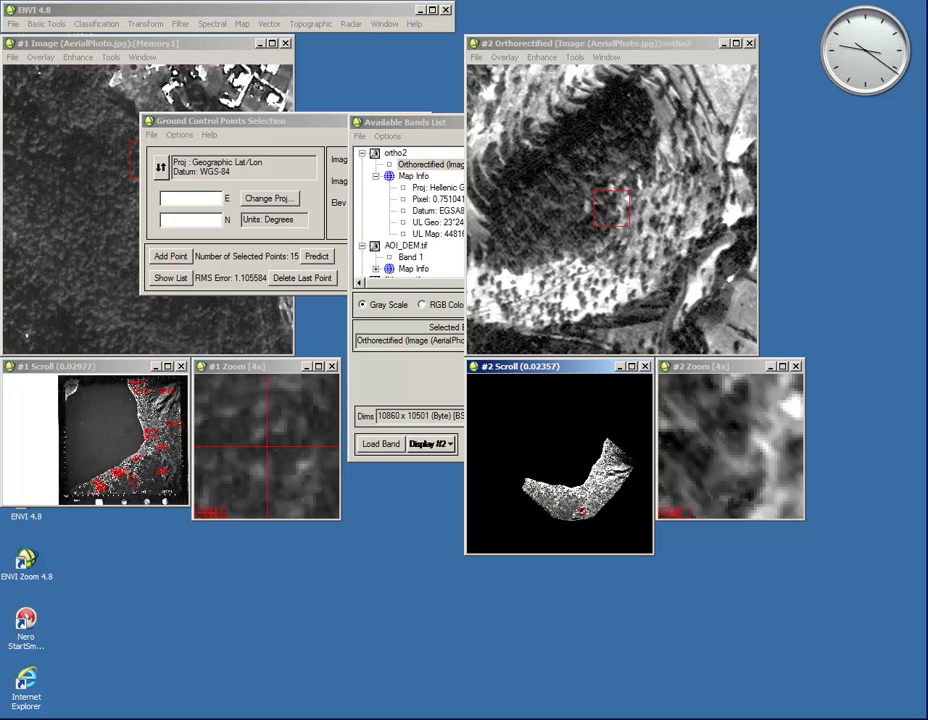
{"action": "left_click", "coordinate": [596, 500]}
{"action": "left_click", "coordinate": [604, 488]}
{"action": "left_click", "coordinate": [609, 477]}
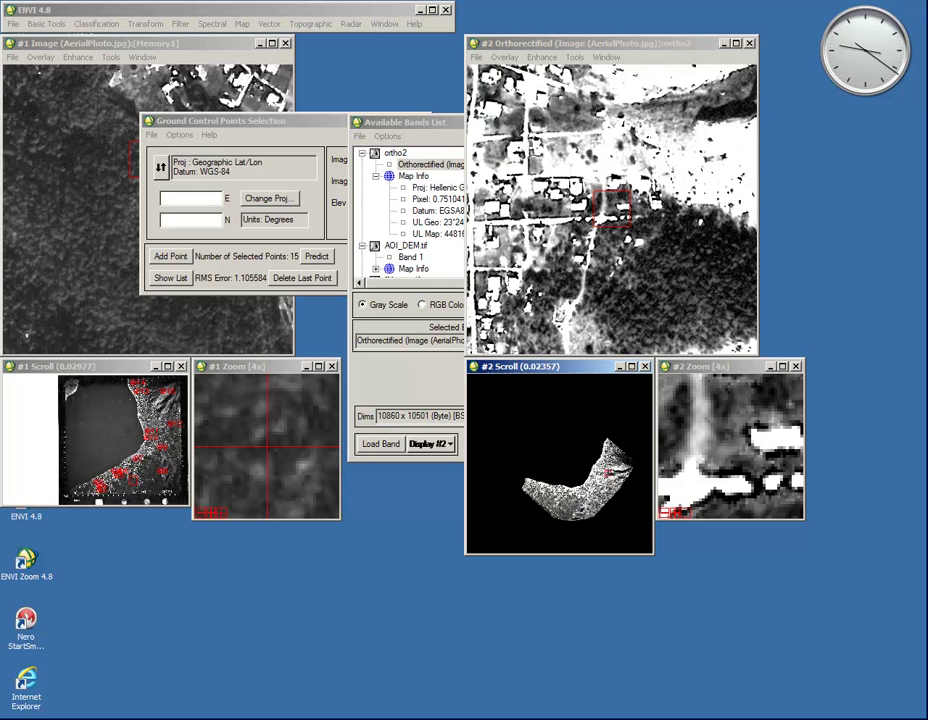
{"action": "left_click", "coordinate": [607, 468]}
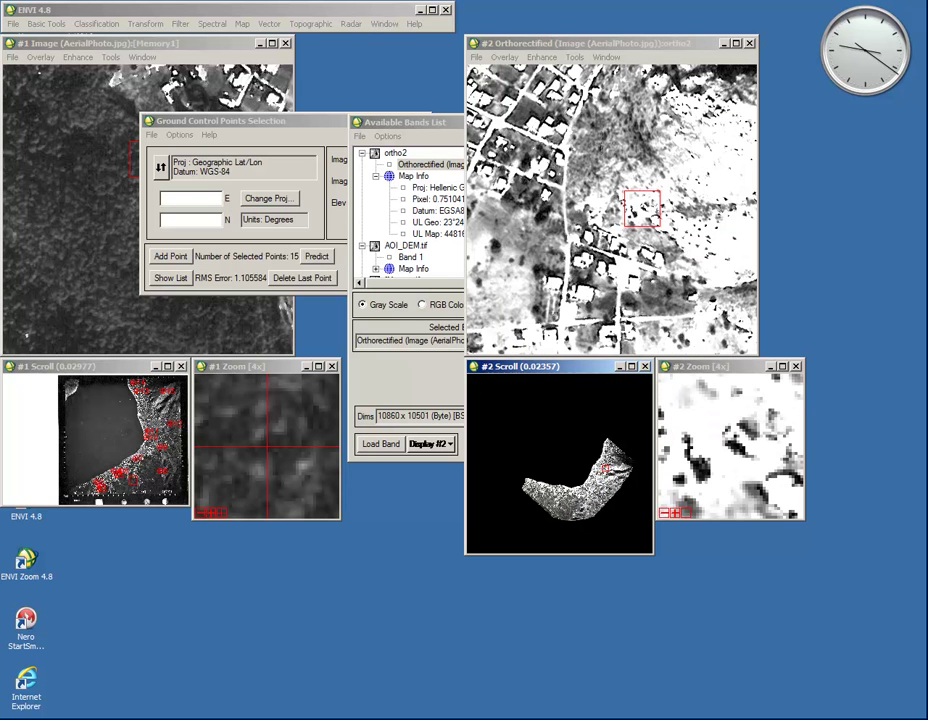
Step: Apply the [Image] Linear 2% contrast stretch to the ortho2 display
{"action": "left_click", "coordinate": [575, 57]}
{"action": "mouse_move", "coordinate": [542, 57]}
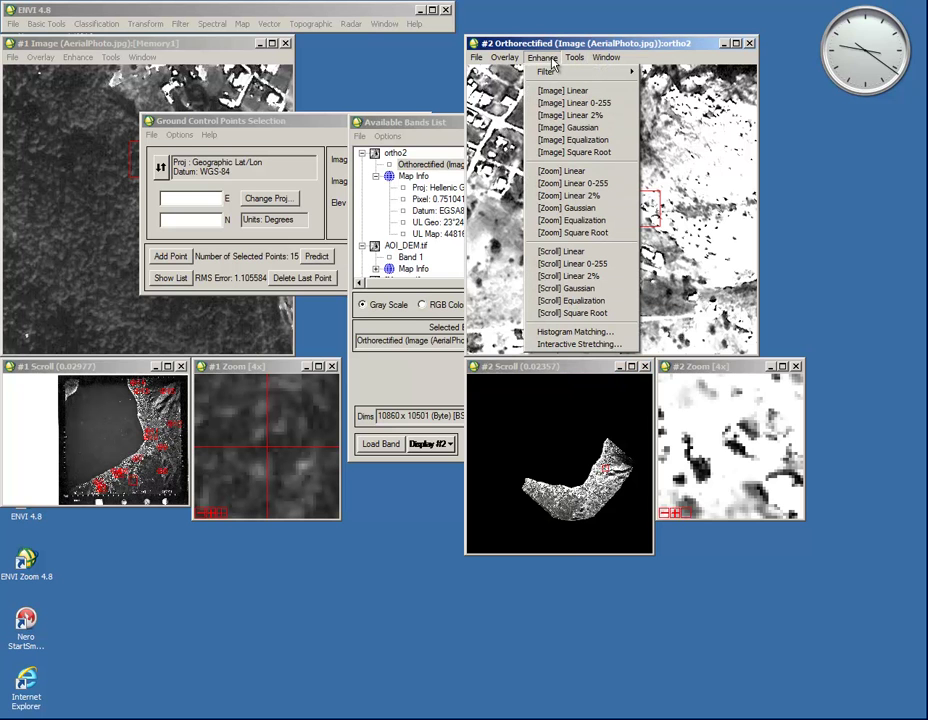
{"action": "left_click", "coordinate": [560, 115]}
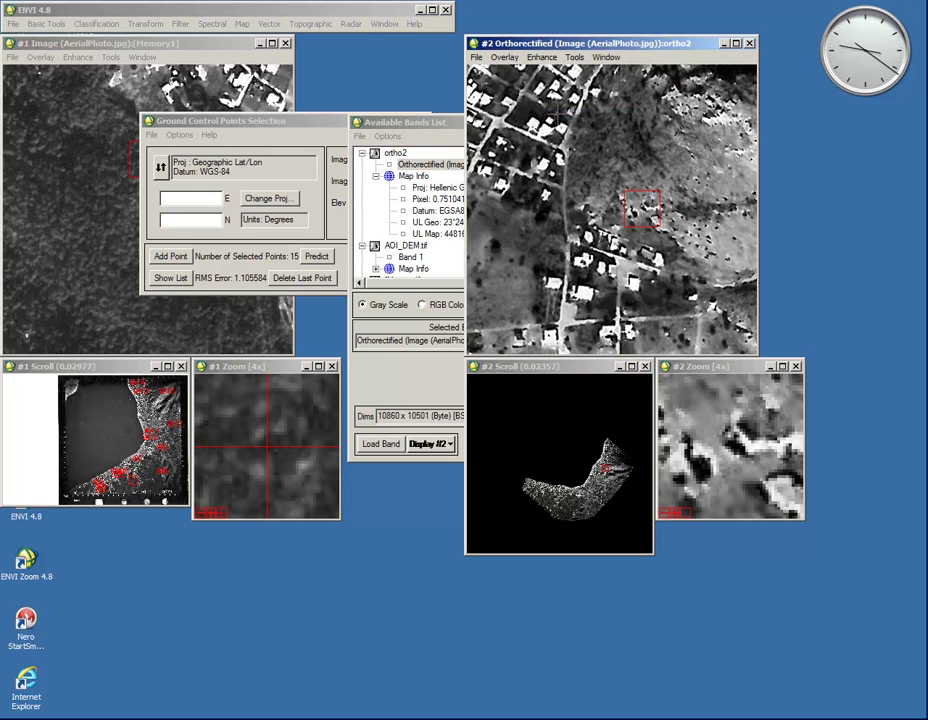
Step: Inspect the contrast-stretched orthophoto along the strip from its northeastern part to its western end
{"action": "left_click", "coordinate": [603, 482]}
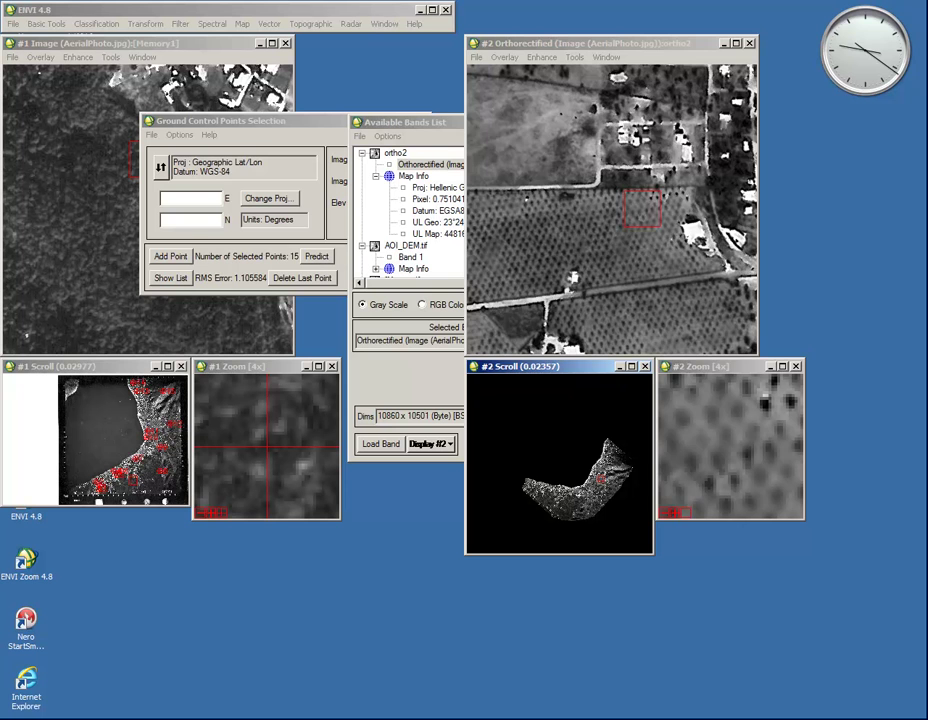
{"action": "left_click", "coordinate": [591, 495]}
{"action": "left_click", "coordinate": [577, 498]}
{"action": "left_click", "coordinate": [563, 496]}
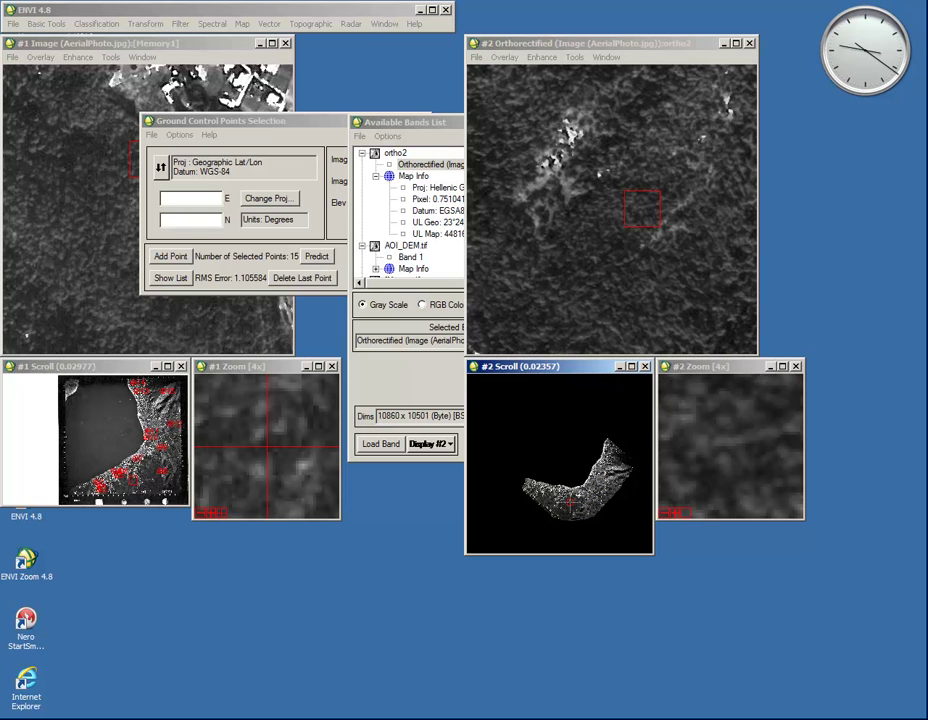
{"action": "left_click", "coordinate": [549, 493]}
{"action": "left_click", "coordinate": [536, 490]}
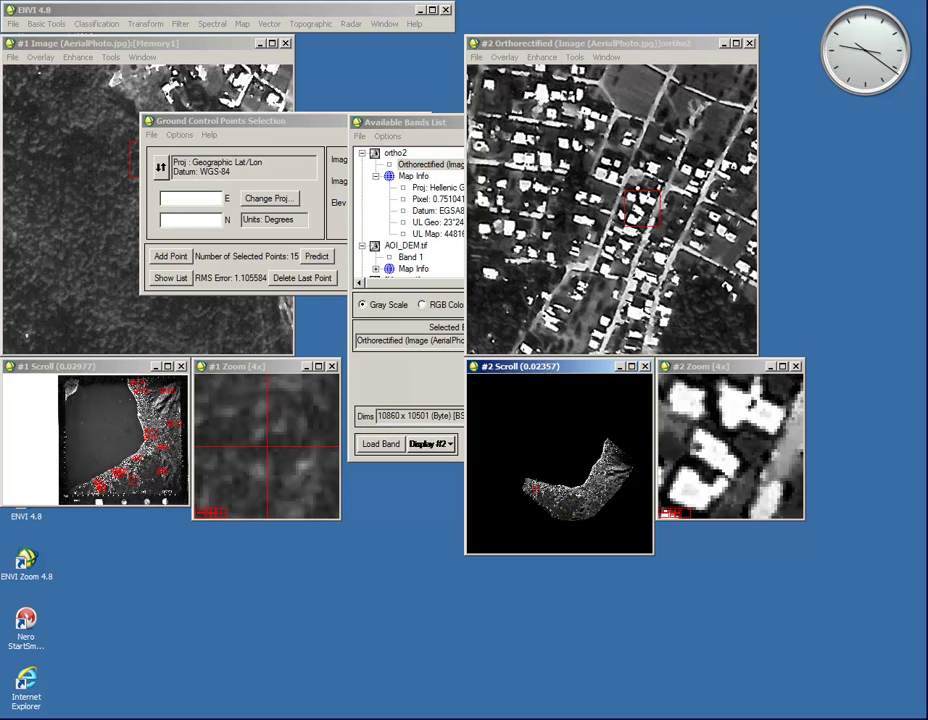